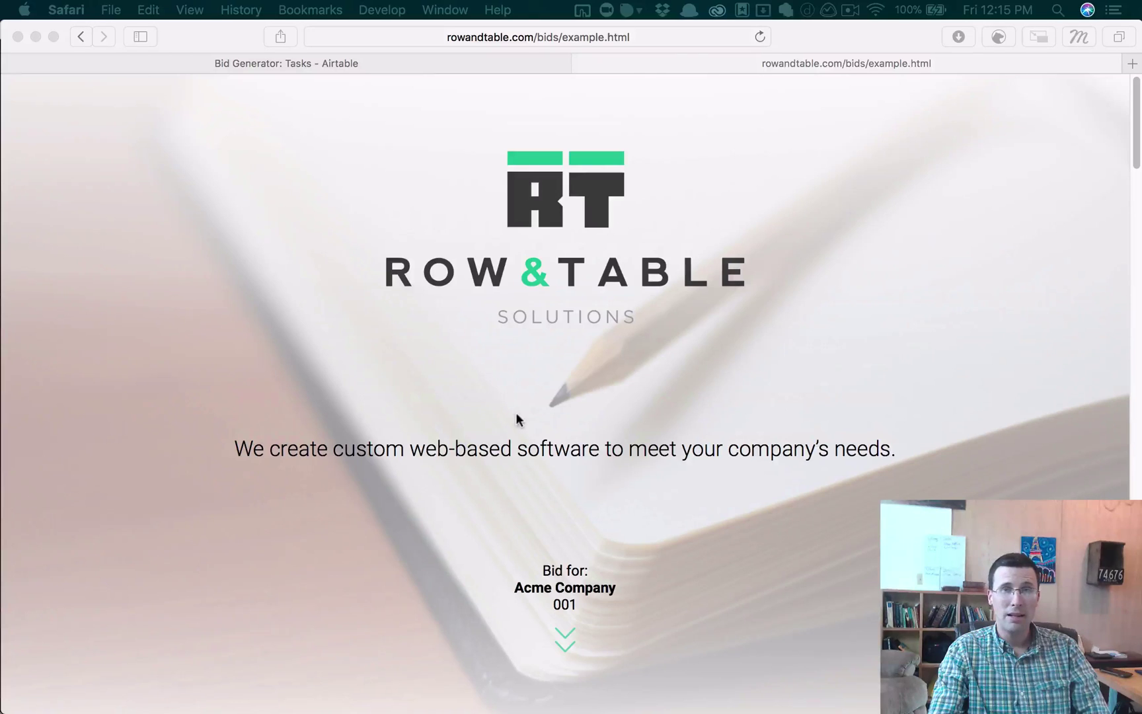
# - Scroll the Acme Company bid page past Overview, About Us and Our Team to Project Breakdown
pyautogui.scroll(-10, 539, 430)
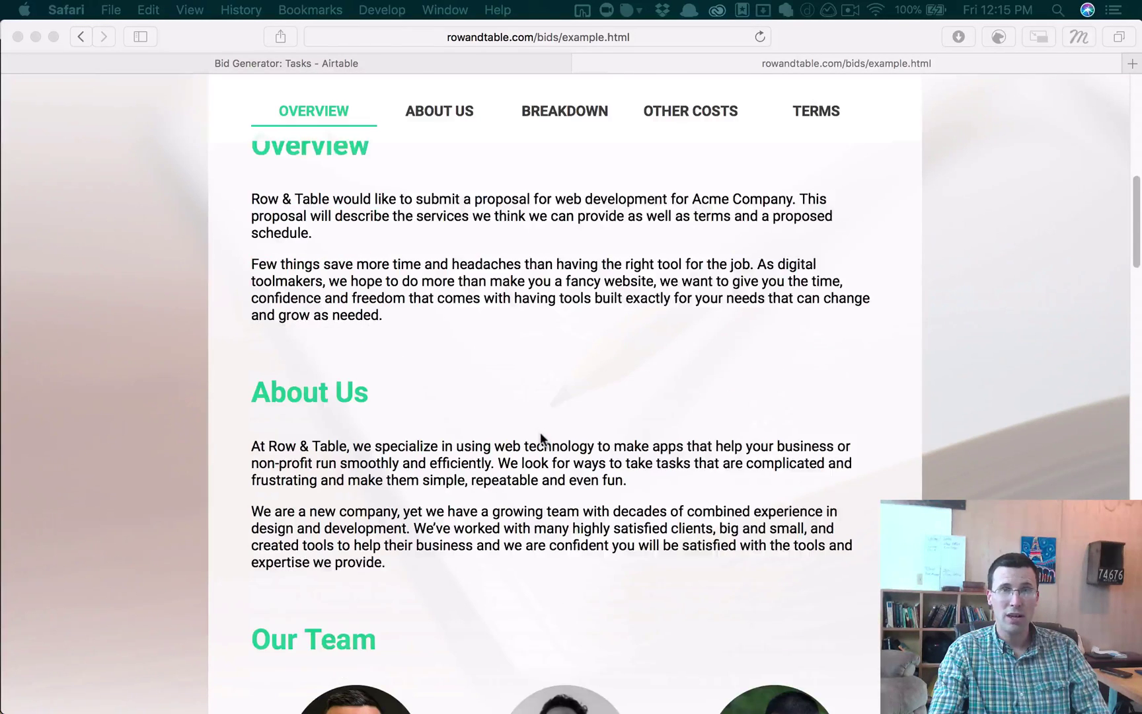
pyautogui.scroll(2, 539, 436)
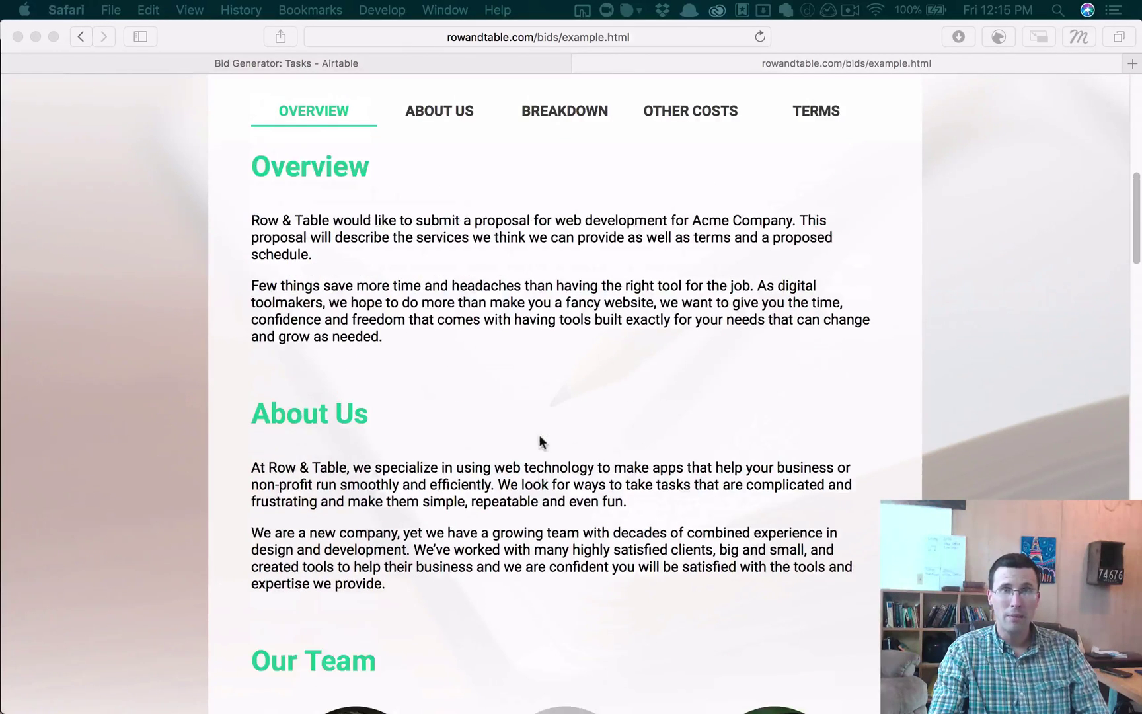
pyautogui.scroll(-8, 539, 440)
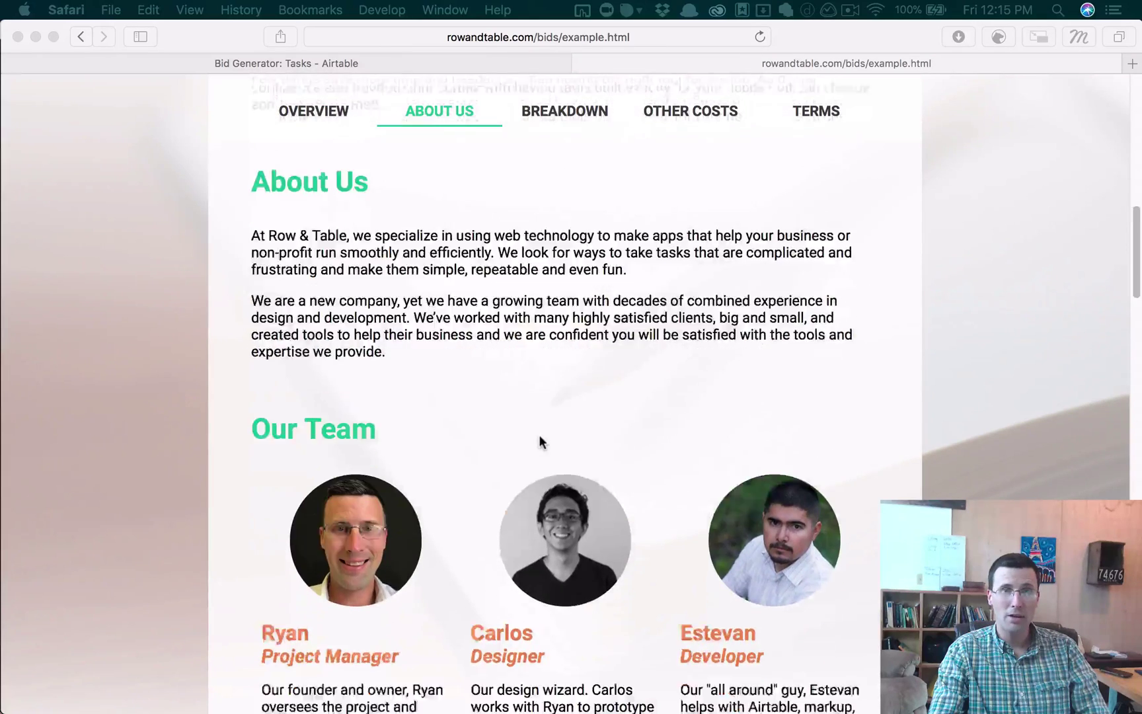
pyautogui.scroll(-8, 540, 442)
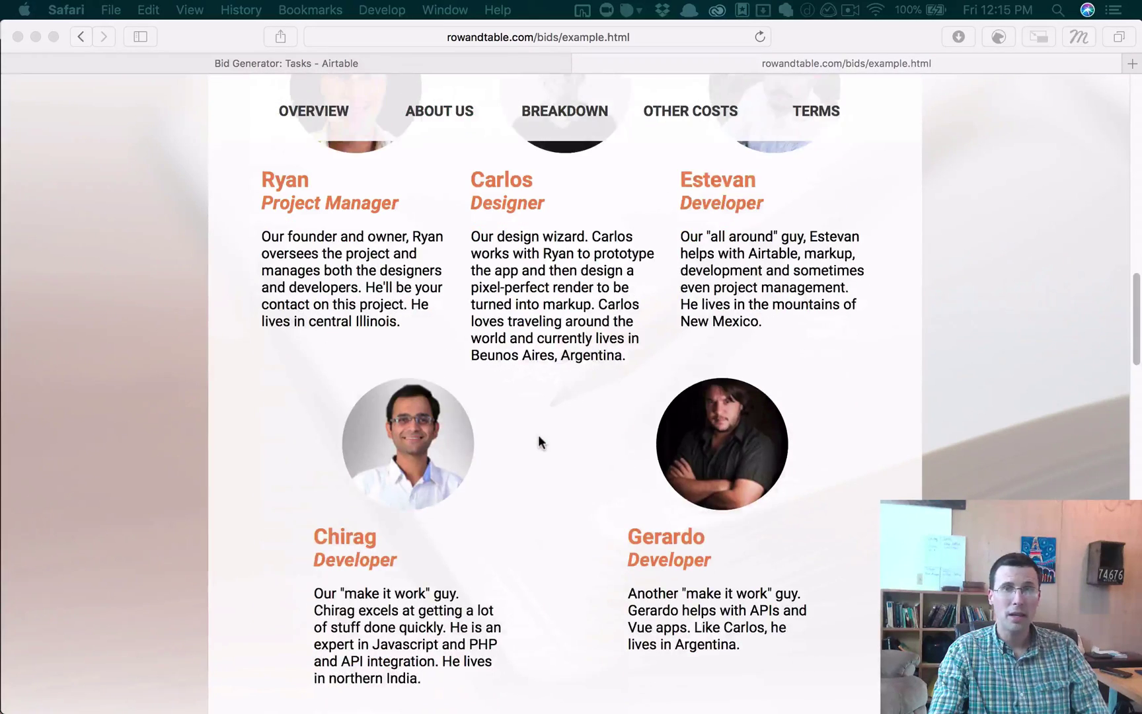
pyautogui.scroll(-8, 538, 442)
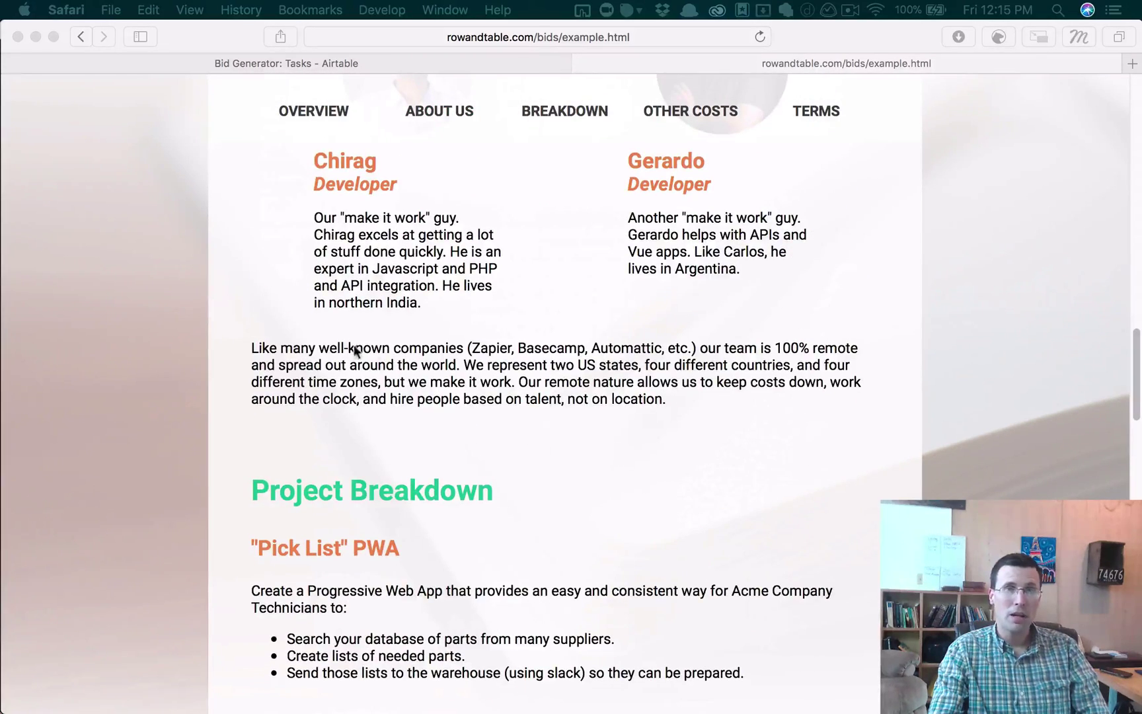
pyautogui.scroll(-1, 498, 371)
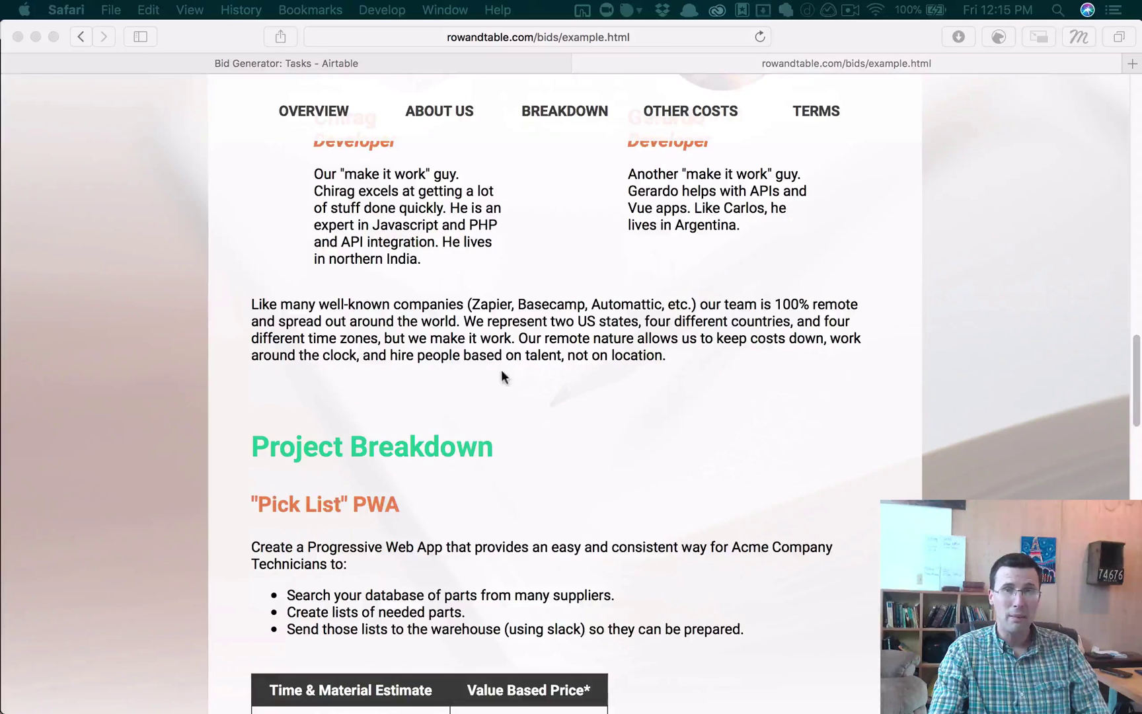
pyautogui.scroll(-4, 499, 376)
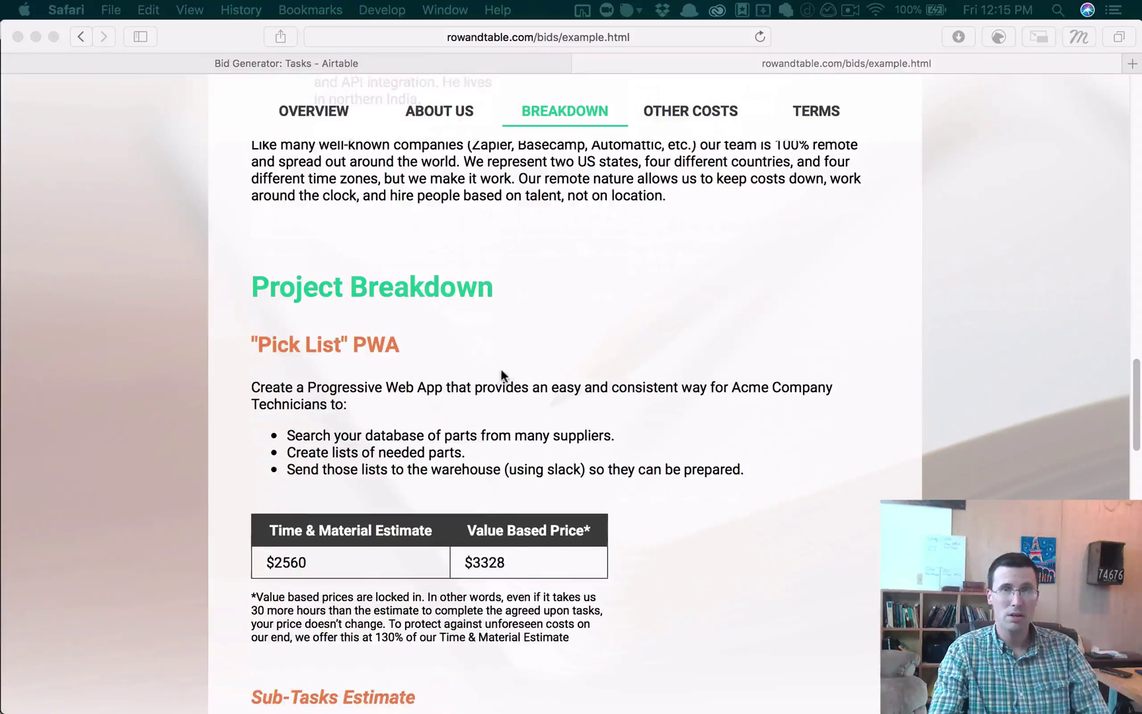
# - Scroll past the Pick List PWA price table ($2560 / $3328) to the Sub-Tasks Estimate rows
pyautogui.scroll(-2, 508, 372)
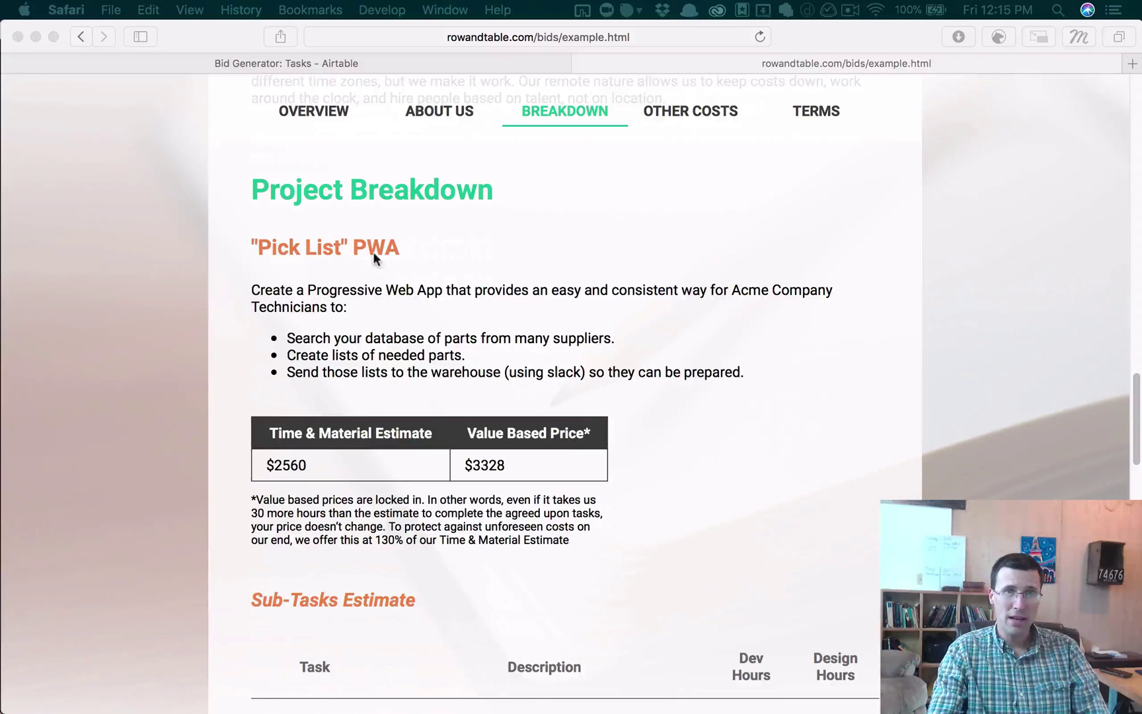
pyautogui.scroll(-1, 369, 259)
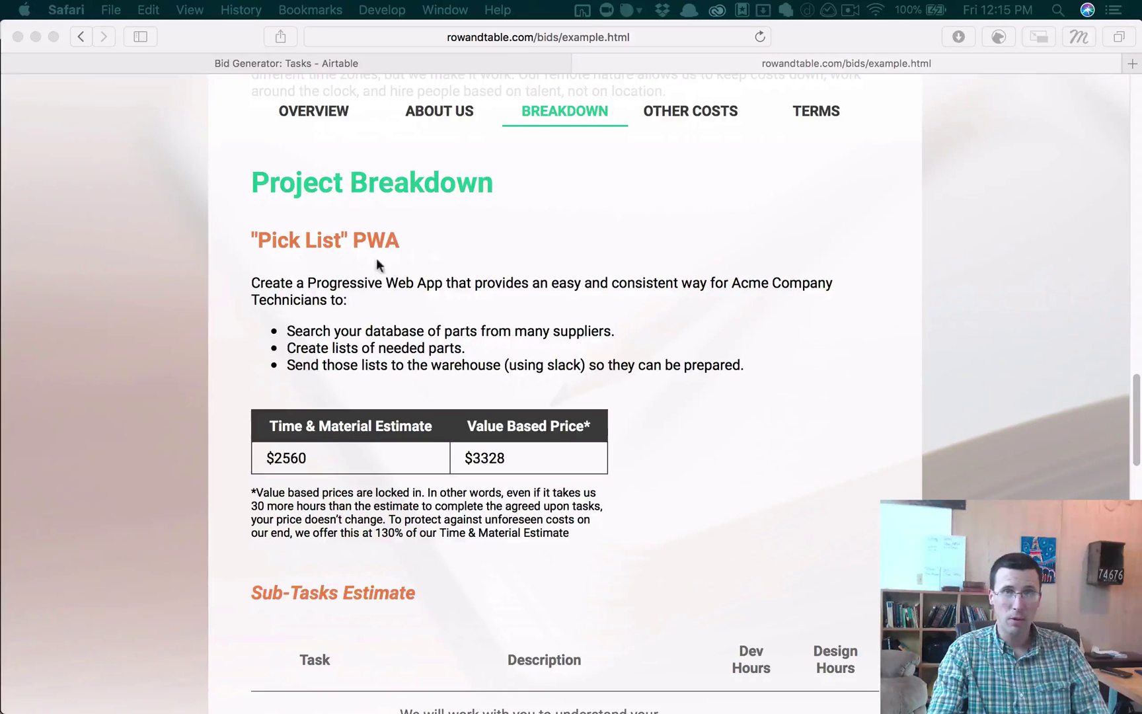
pyautogui.scroll(-1, 374, 257)
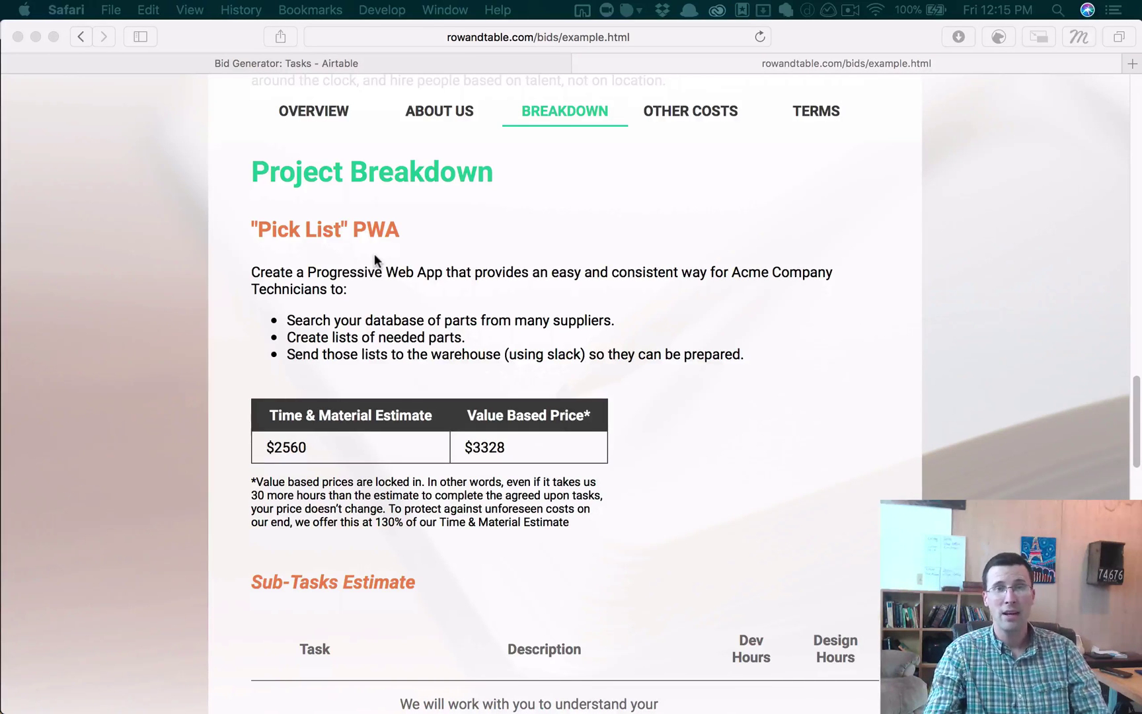
pyautogui.scroll(-2, 392, 287)
pyautogui.scroll(-1, 393, 298)
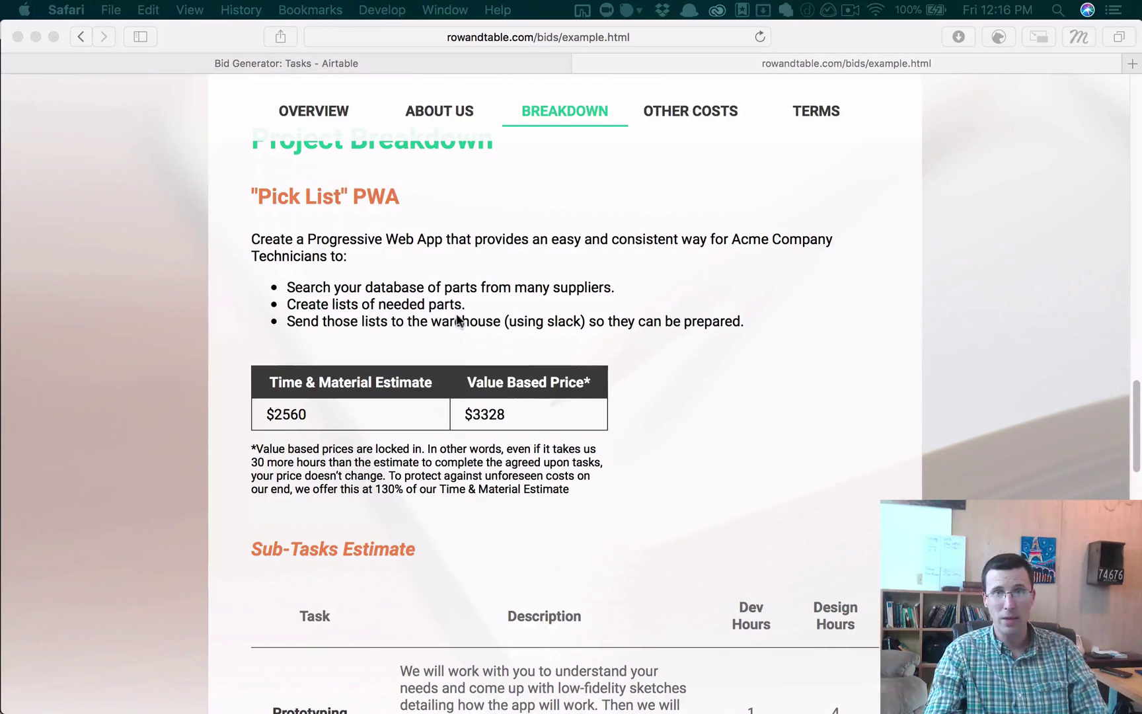
pyautogui.scroll(-3, 553, 318)
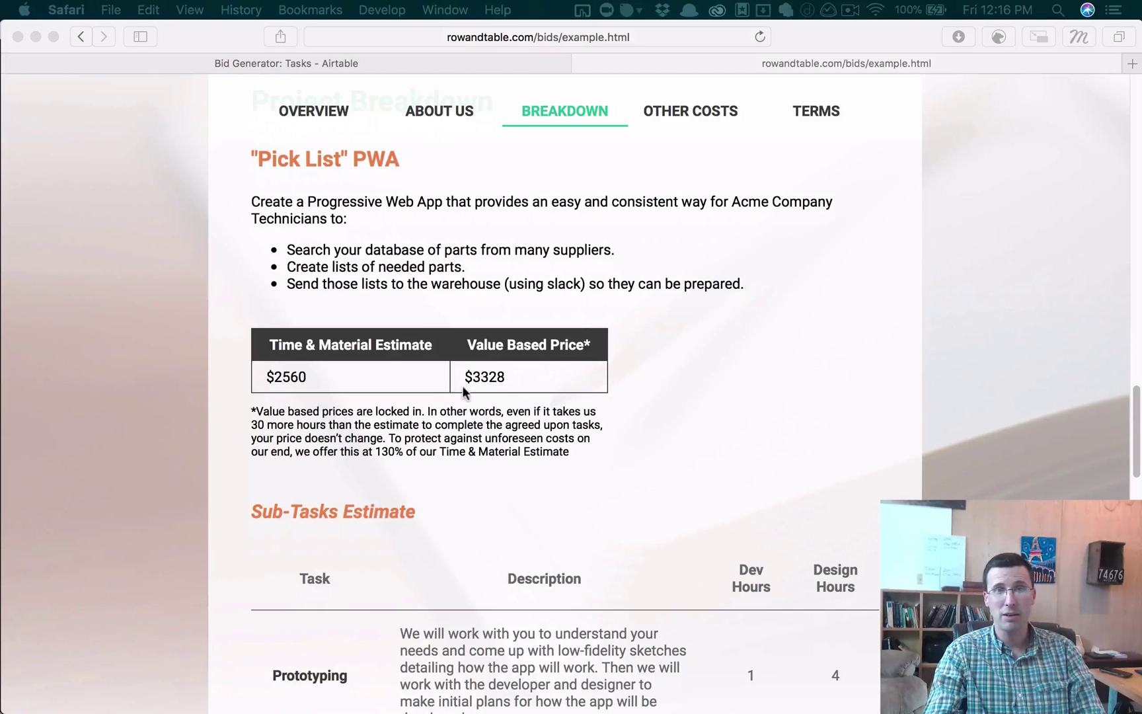
pyautogui.scroll(-1, 515, 390)
pyautogui.scroll(-2, 512, 386)
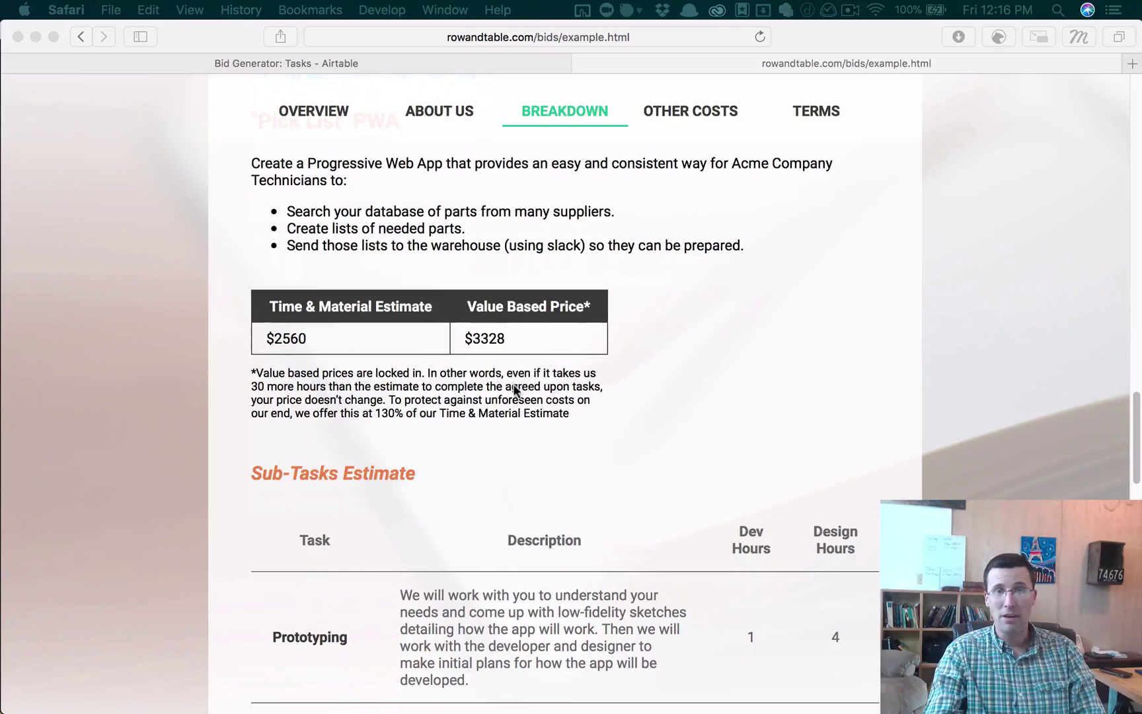
pyautogui.scroll(-5, 509, 385)
# - Scroll past the 22 dev / 10 design hour totals to Other Costs, showing Hosting at $10/month
pyautogui.scroll(-5, 510, 390)
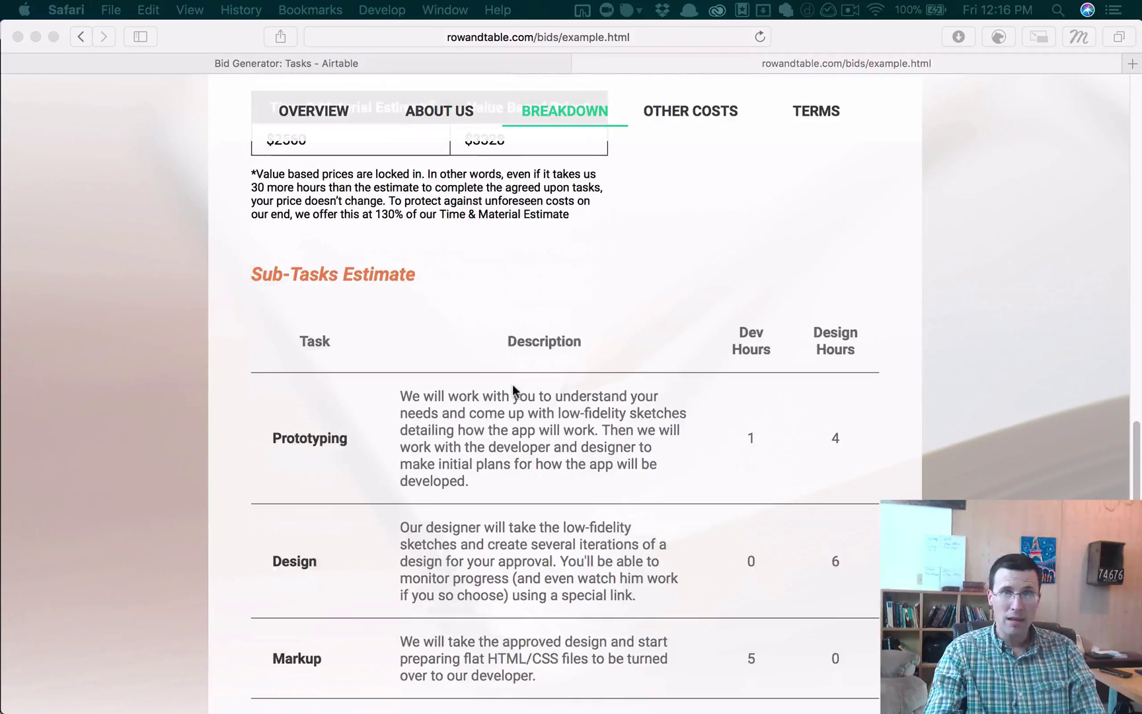
pyautogui.scroll(1, 511, 390)
pyautogui.scroll(-4, 512, 390)
pyautogui.scroll(2, 511, 386)
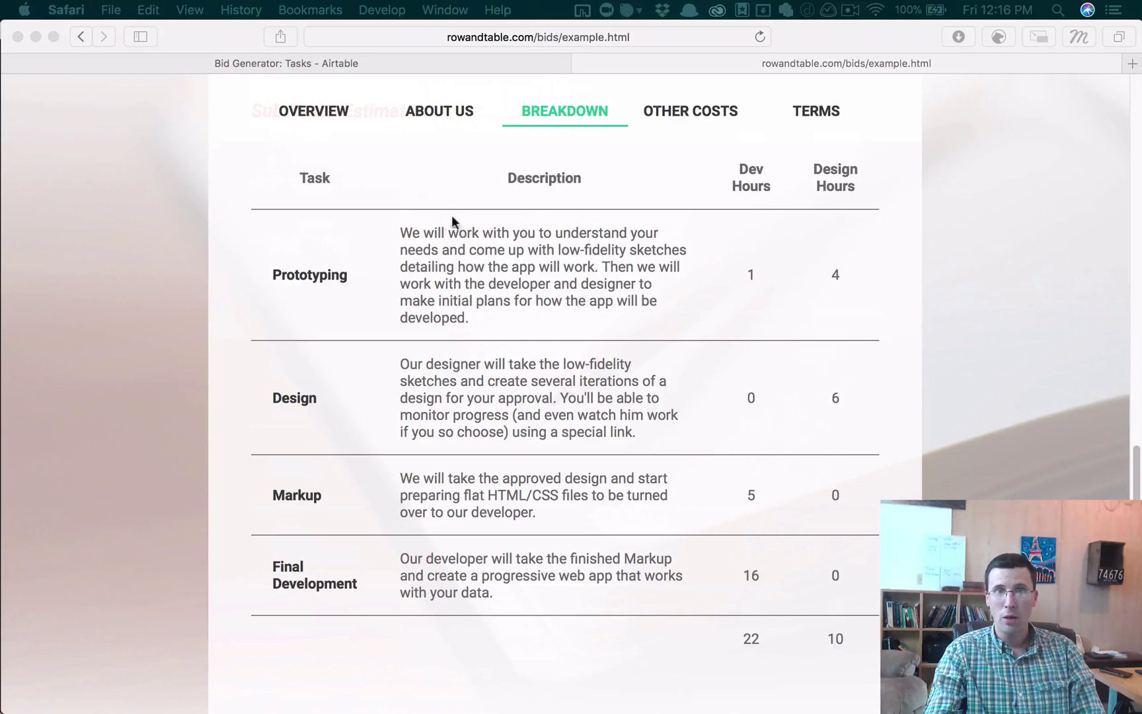
pyautogui.scroll(-2, 537, 232)
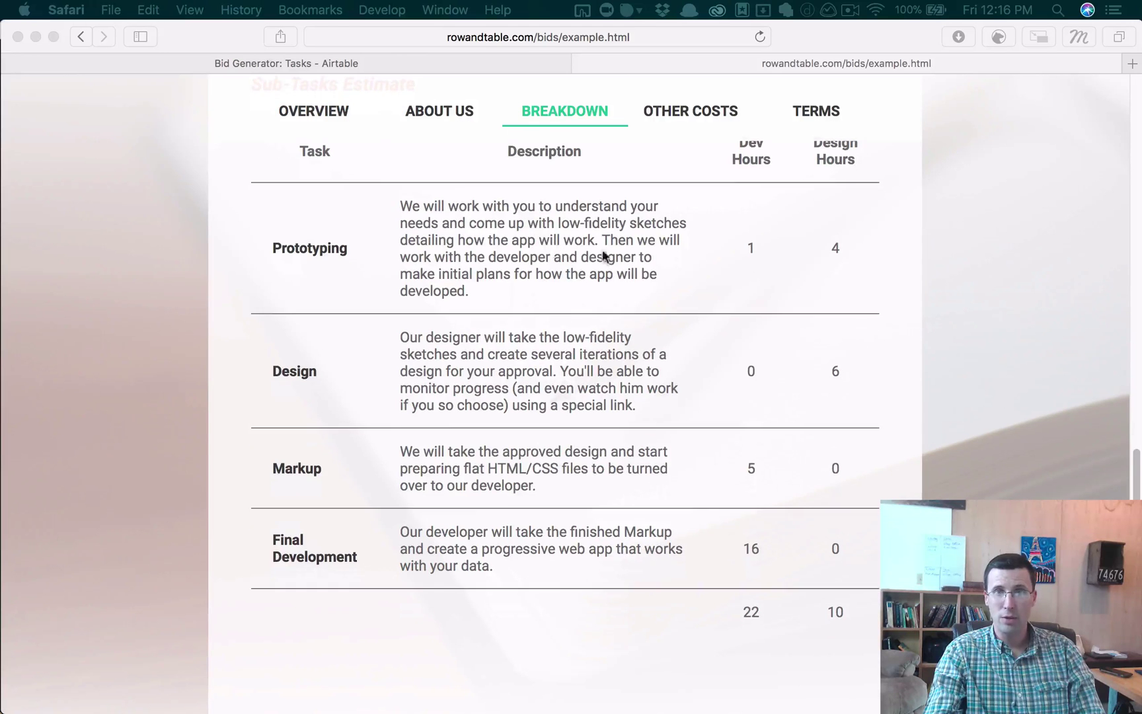
pyautogui.scroll(2, 688, 258)
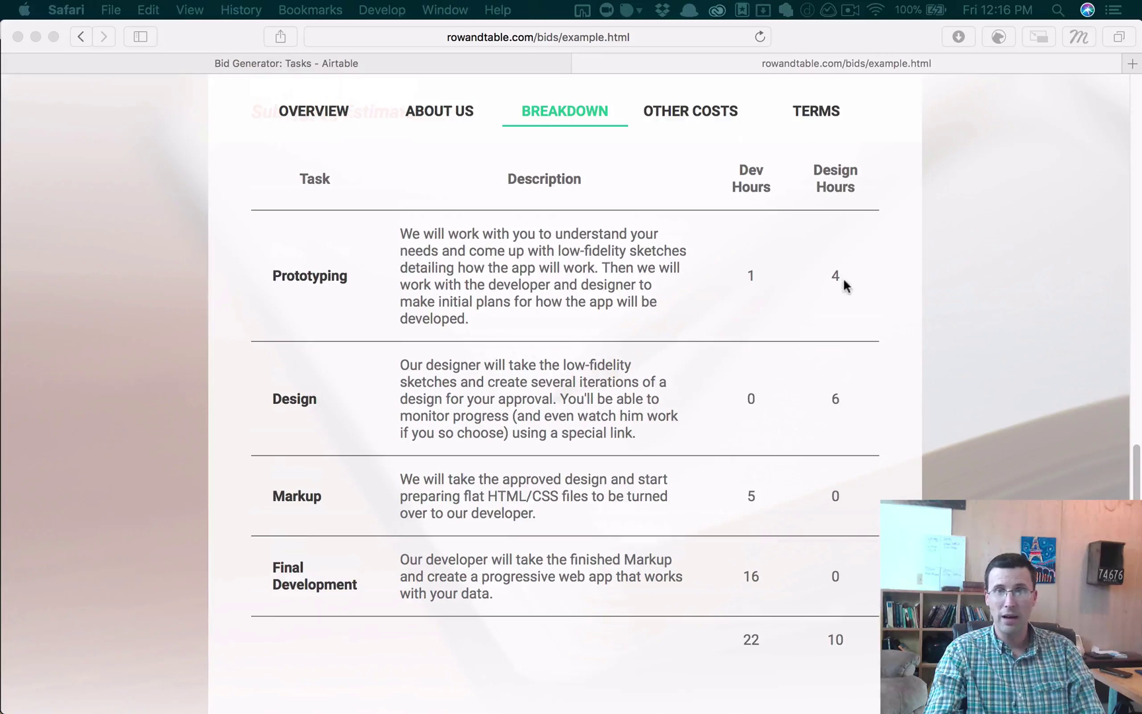
pyautogui.scroll(-10, 843, 284)
pyautogui.scroll(-3, 822, 284)
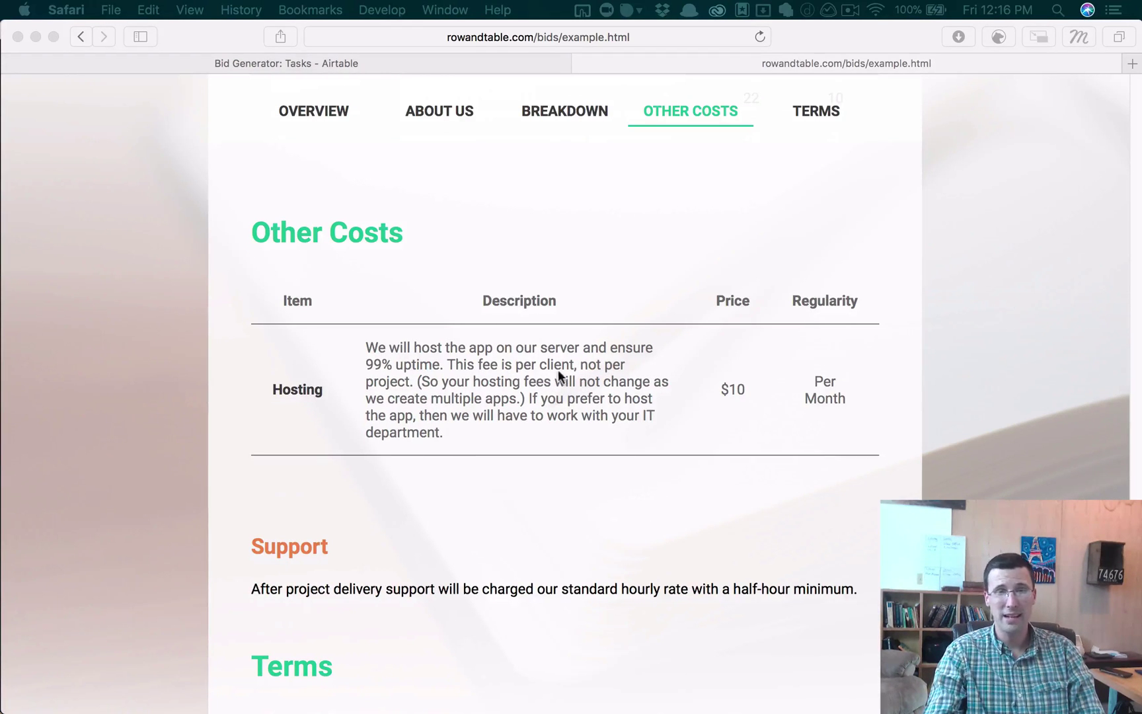
# - Bring the Terms section into view, covering 50% up-front payment, cancellation, new features and bugs
pyautogui.scroll(-5, 558, 371)
pyautogui.scroll(-10, 559, 373)
pyautogui.scroll(-3, 559, 375)
pyautogui.scroll(4, 560, 375)
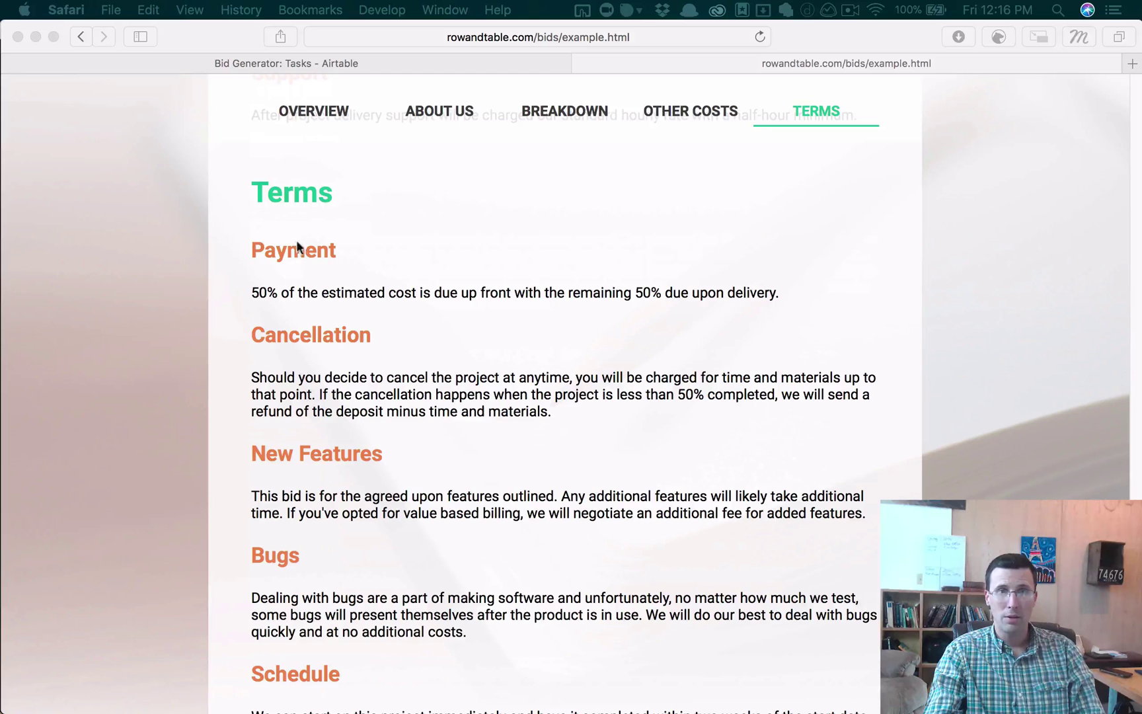
pyautogui.scroll(-1, 390, 354)
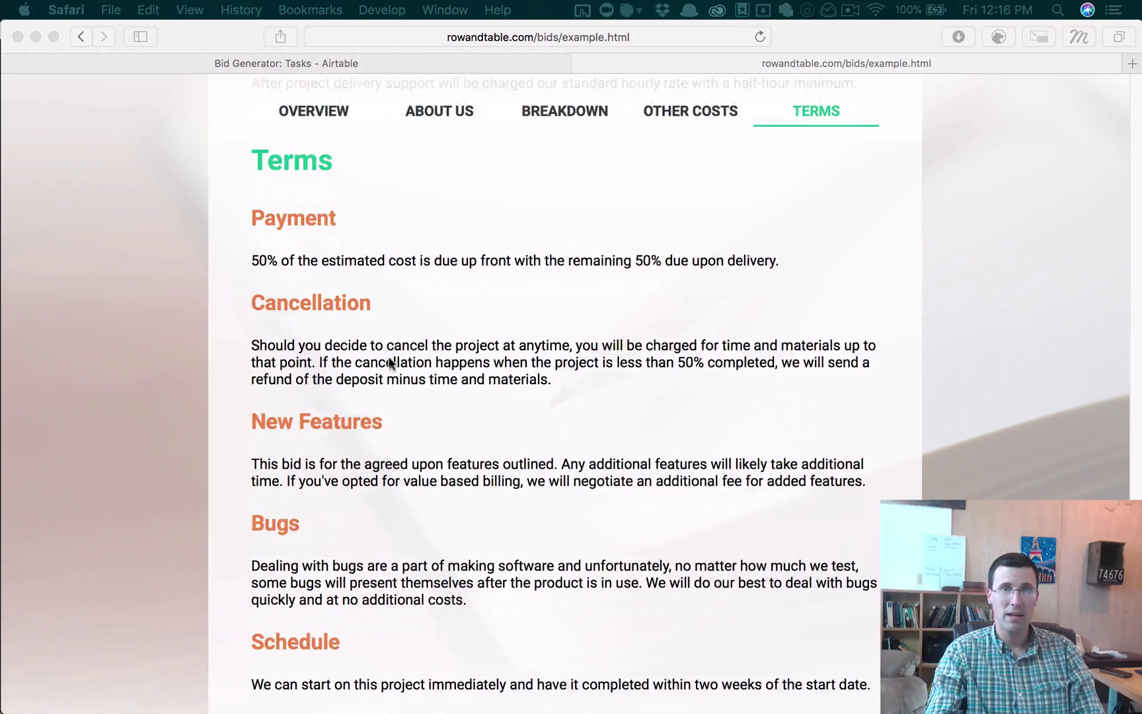
pyautogui.scroll(2, 390, 363)
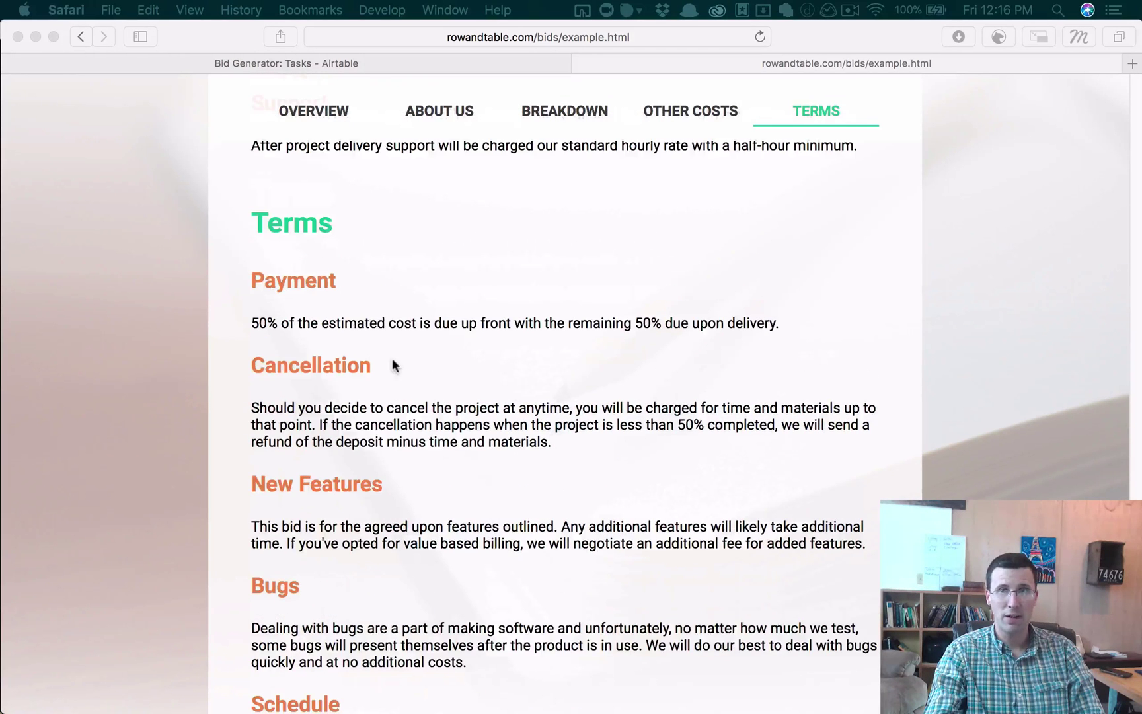
# - Switch to the Bid Generator base in Airtable and view its Introduction table with Job ID 001
pyautogui.click(476, 62)
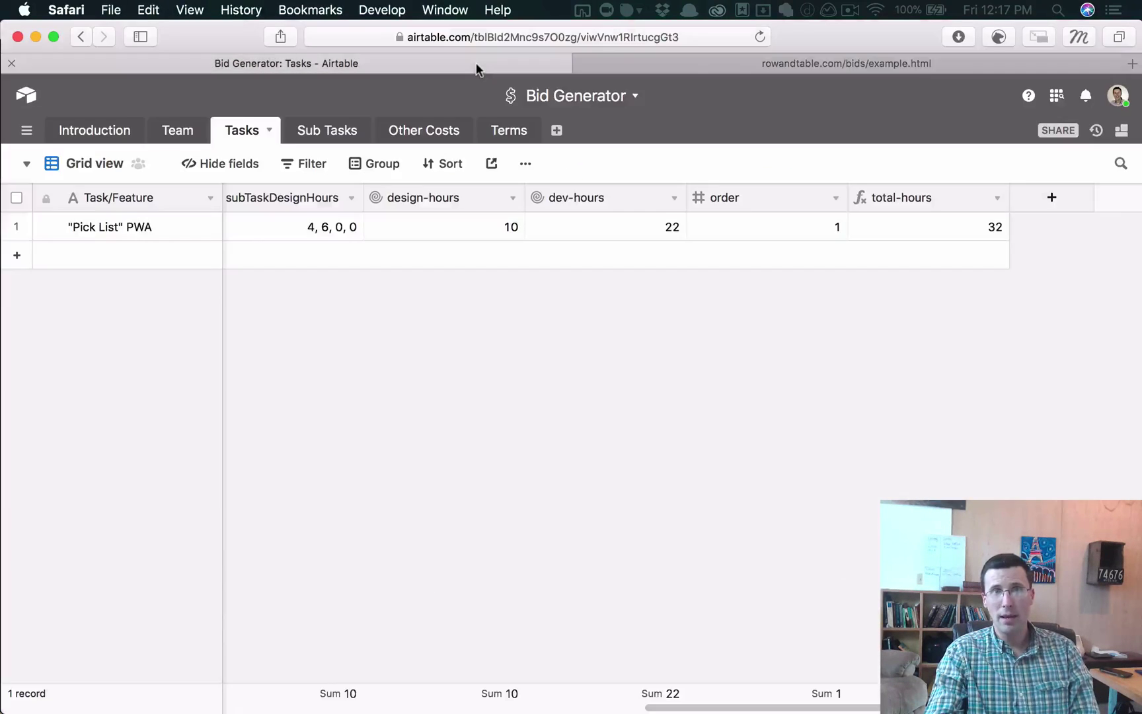
pyautogui.click(109, 134)
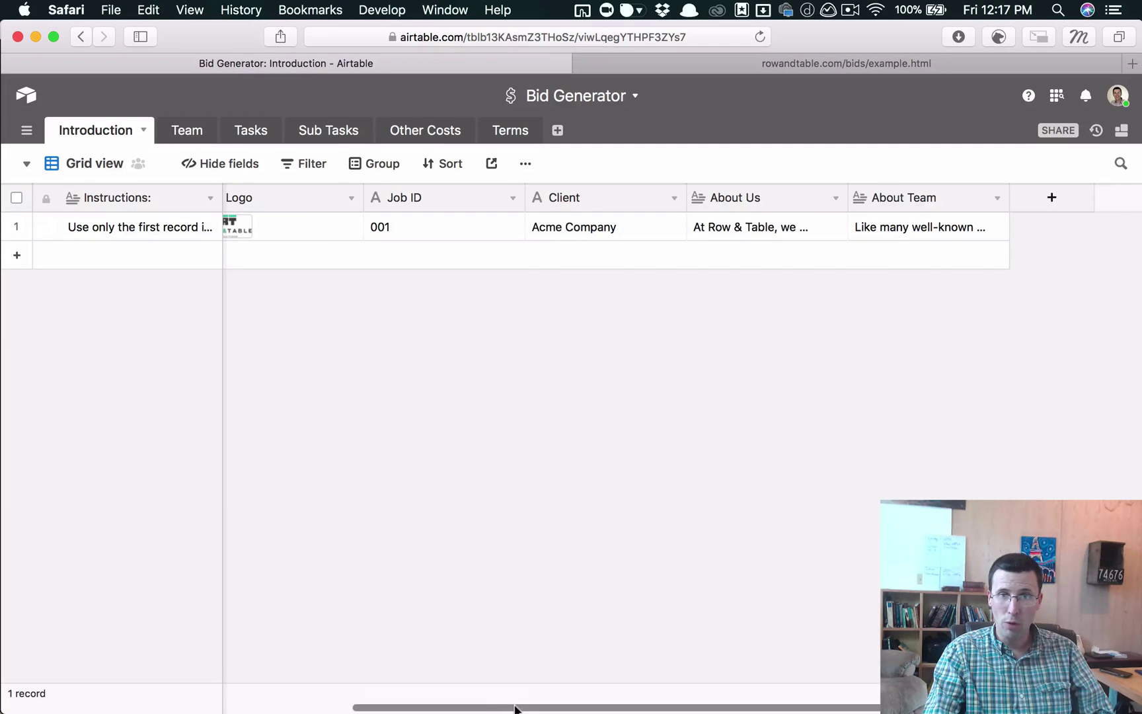
pyautogui.moveTo(516, 708); pyautogui.dragTo(112, 681)
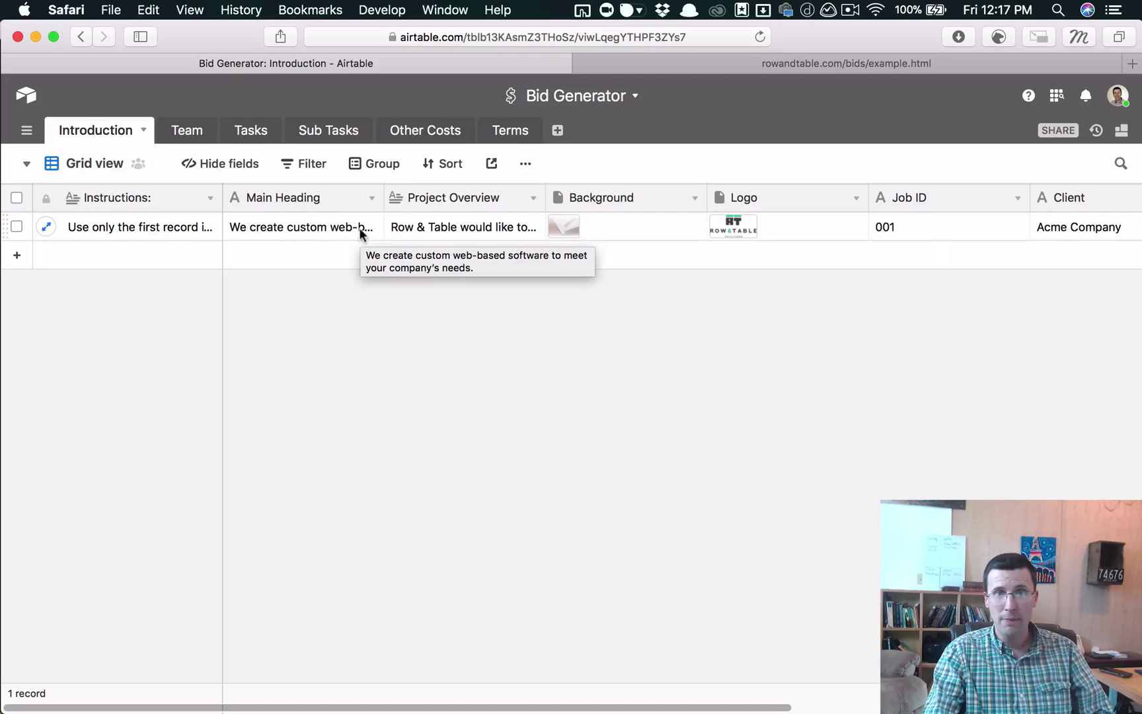
pyautogui.click(661, 60)
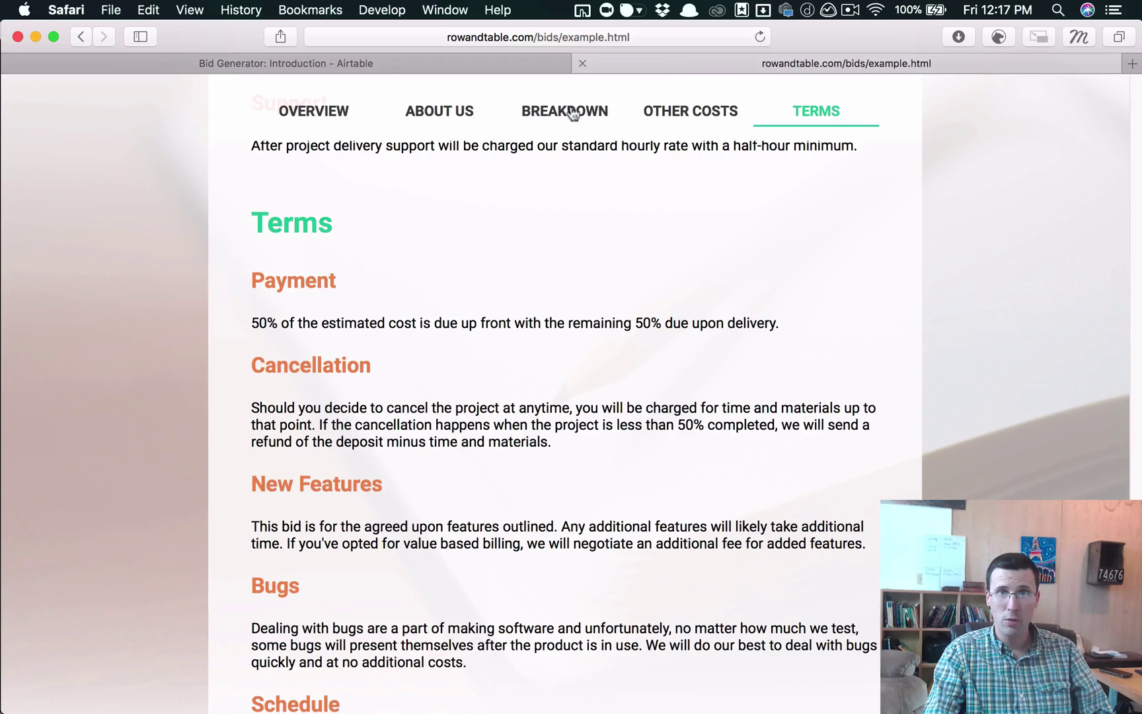
pyautogui.click(451, 63)
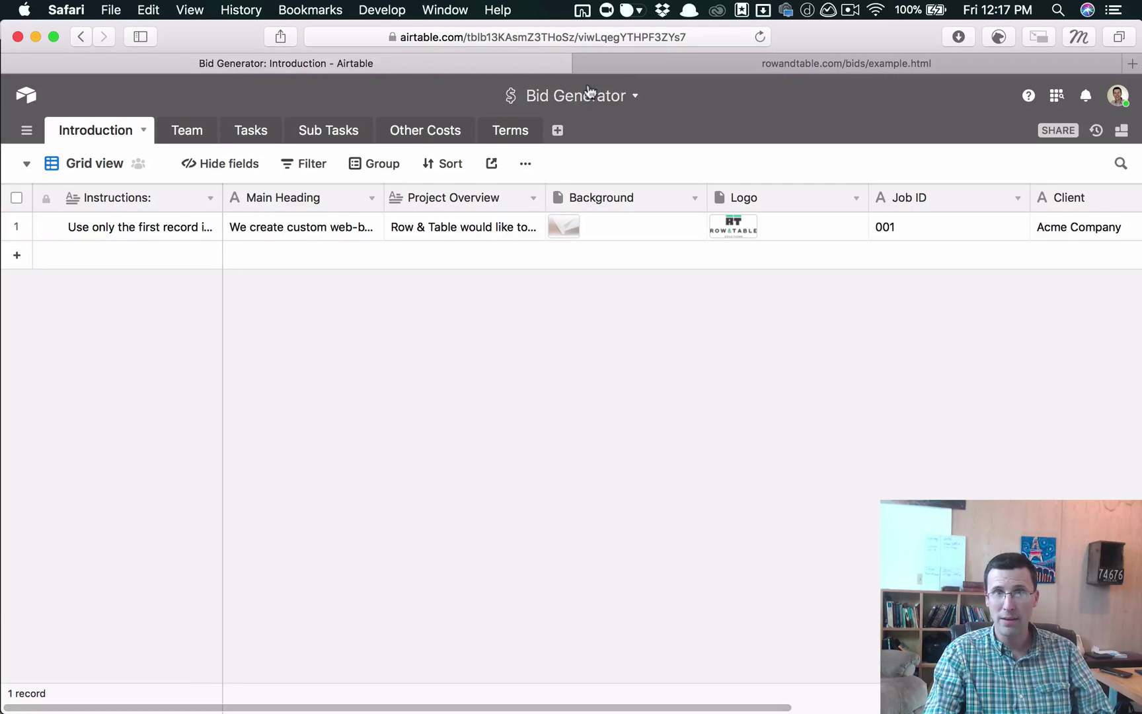
pyautogui.click(663, 63)
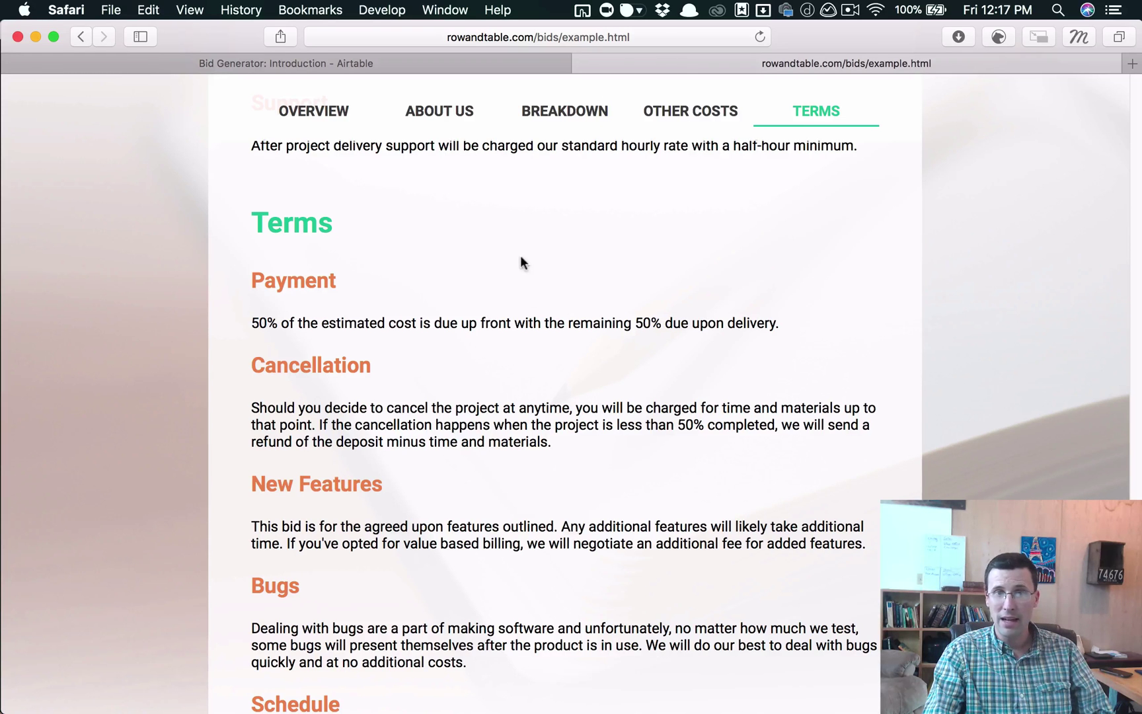
pyautogui.scroll(1, 514, 251)
pyautogui.click(515, 62)
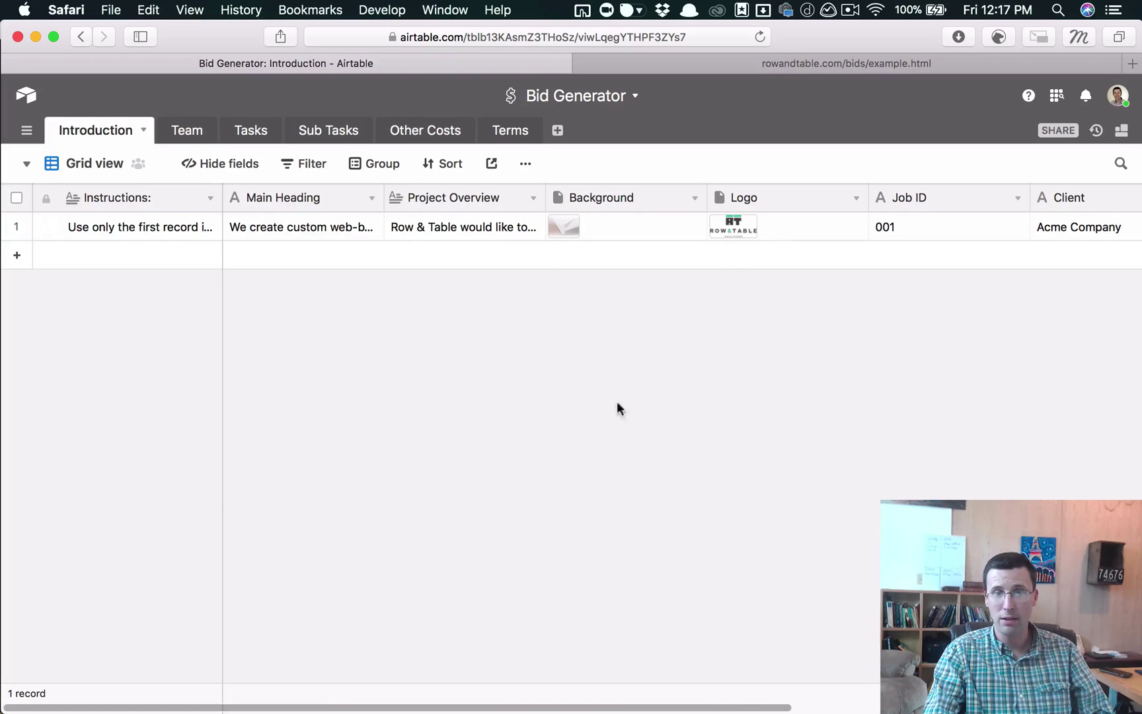
pyautogui.moveTo(739, 707); pyautogui.dragTo(879, 696)
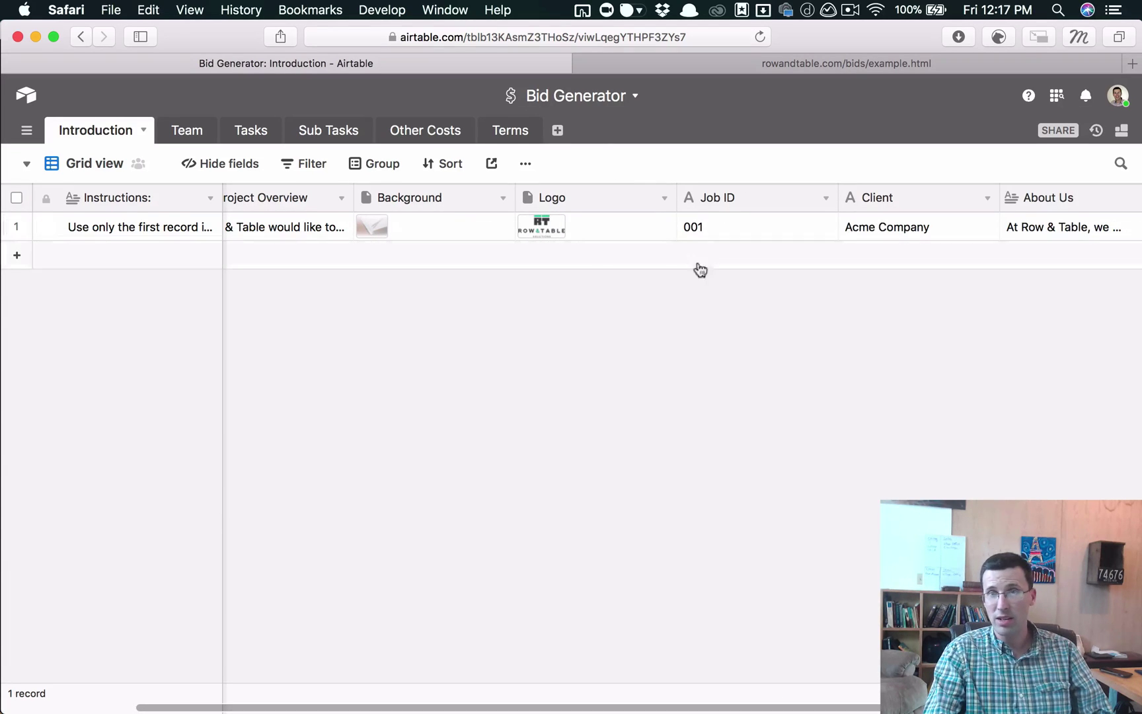
pyautogui.moveTo(772, 700)
pyautogui.hscroll(2, 854, 675)
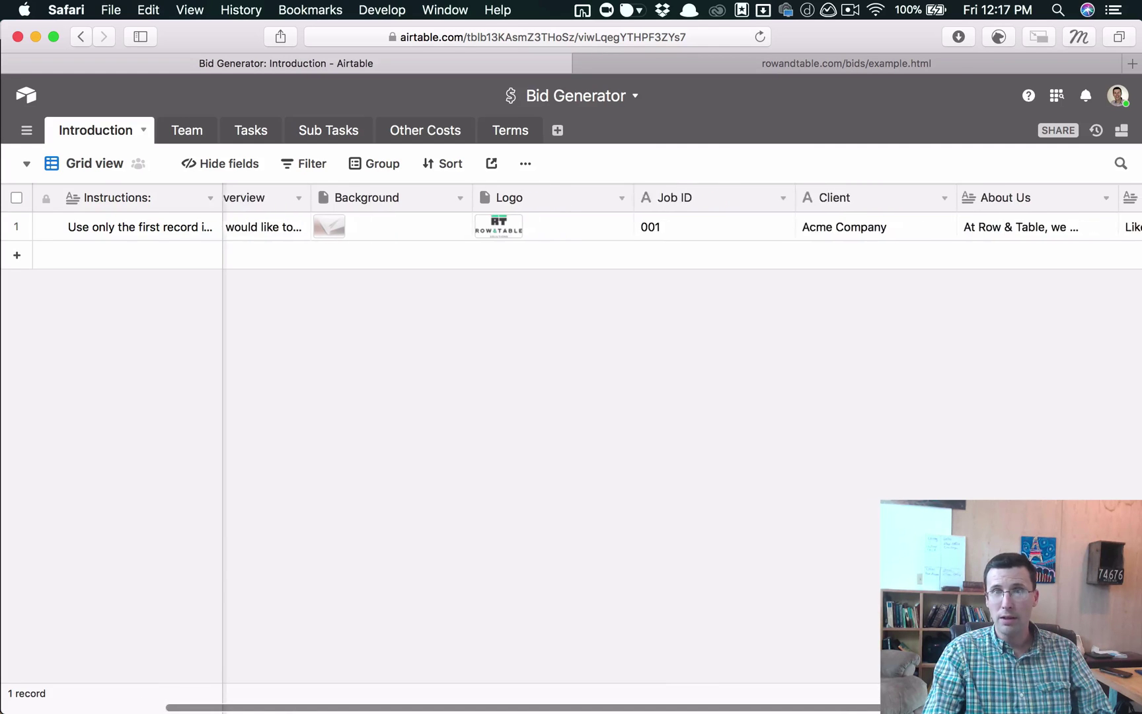
pyautogui.hscroll(10, 597, 229)
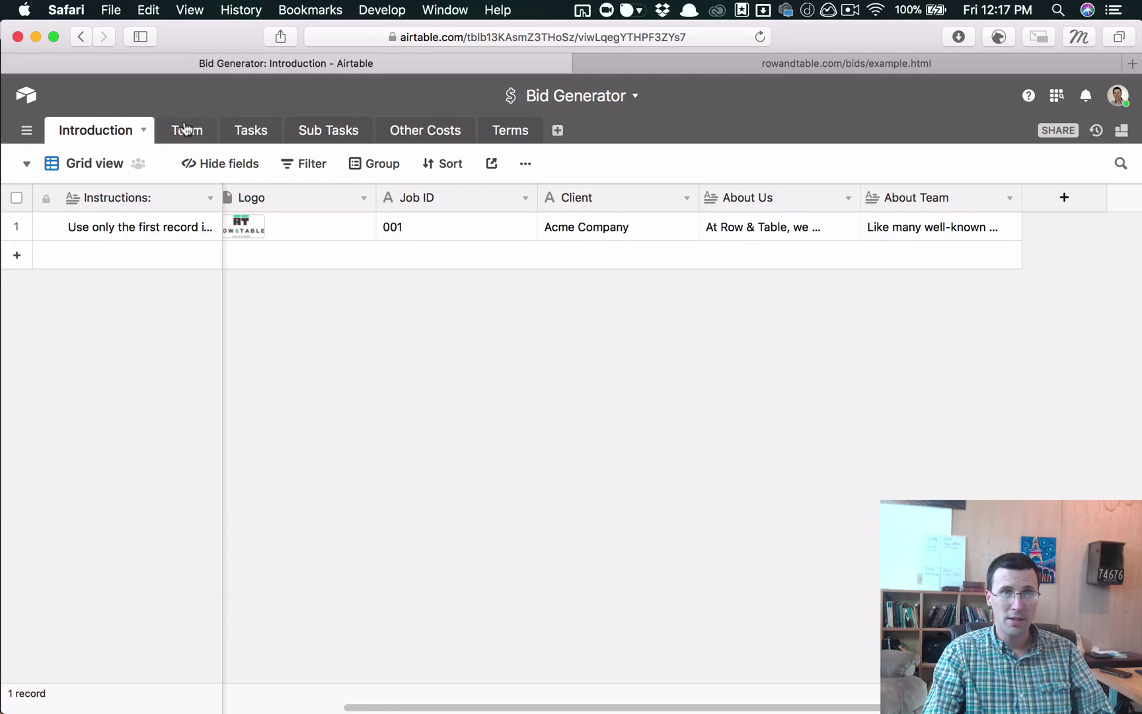
# - Review the five-member Team table, then move on to the Tasks table
pyautogui.click(181, 129)
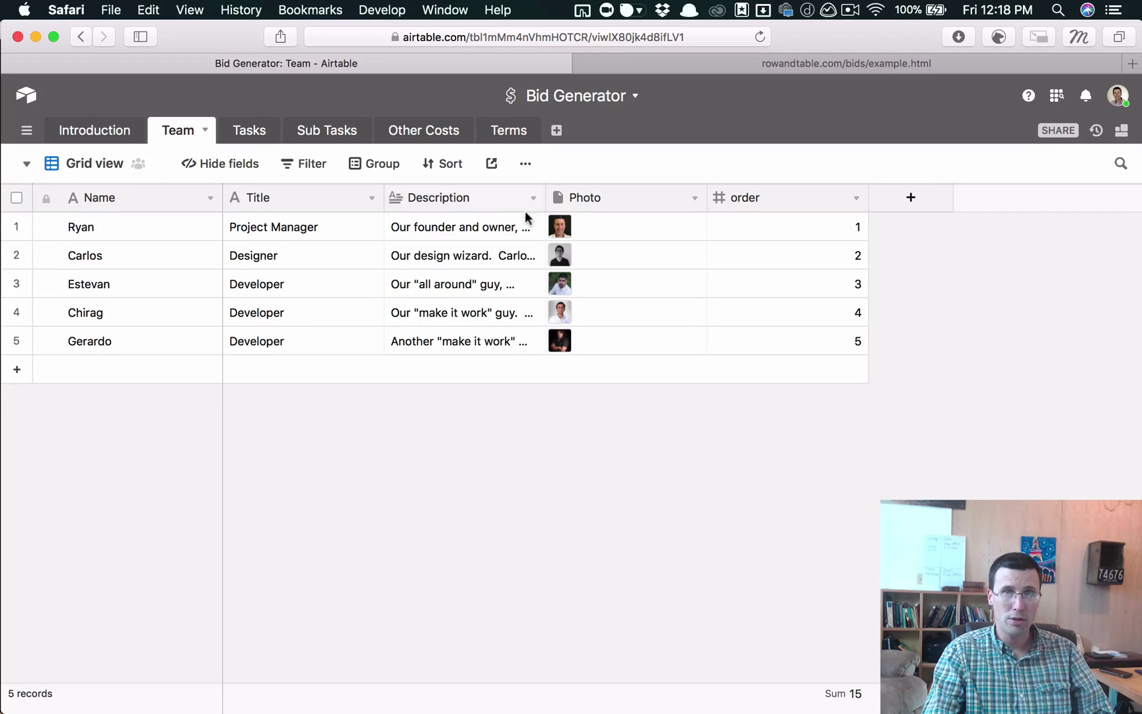
pyautogui.click(258, 135)
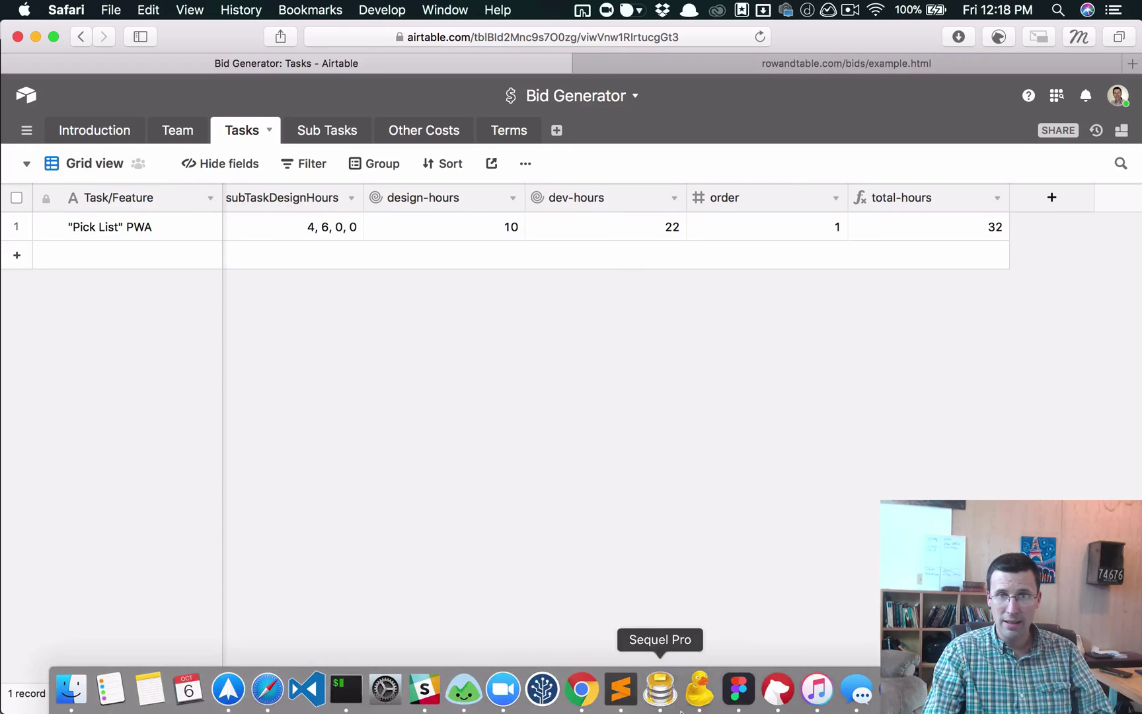
# - Inspect the sub-tasks linked to the Pick List PWA task, then open the Sub Tasks table
pyautogui.moveTo(812, 709); pyautogui.dragTo(68, 650)
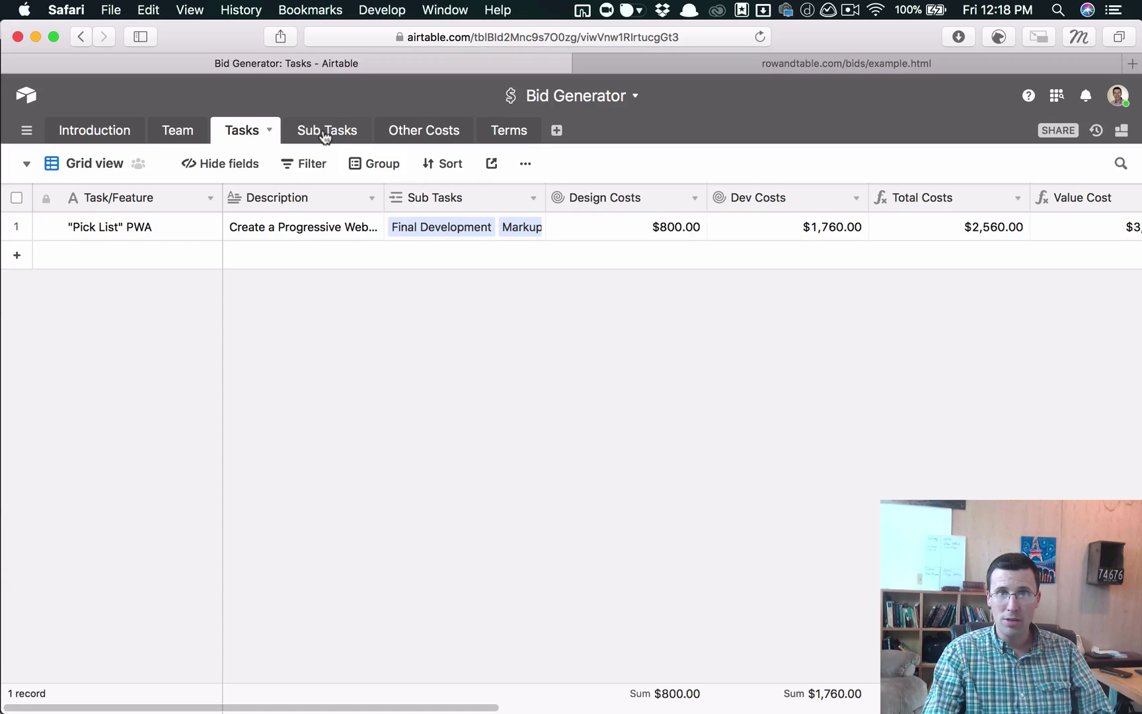
pyautogui.click(482, 227)
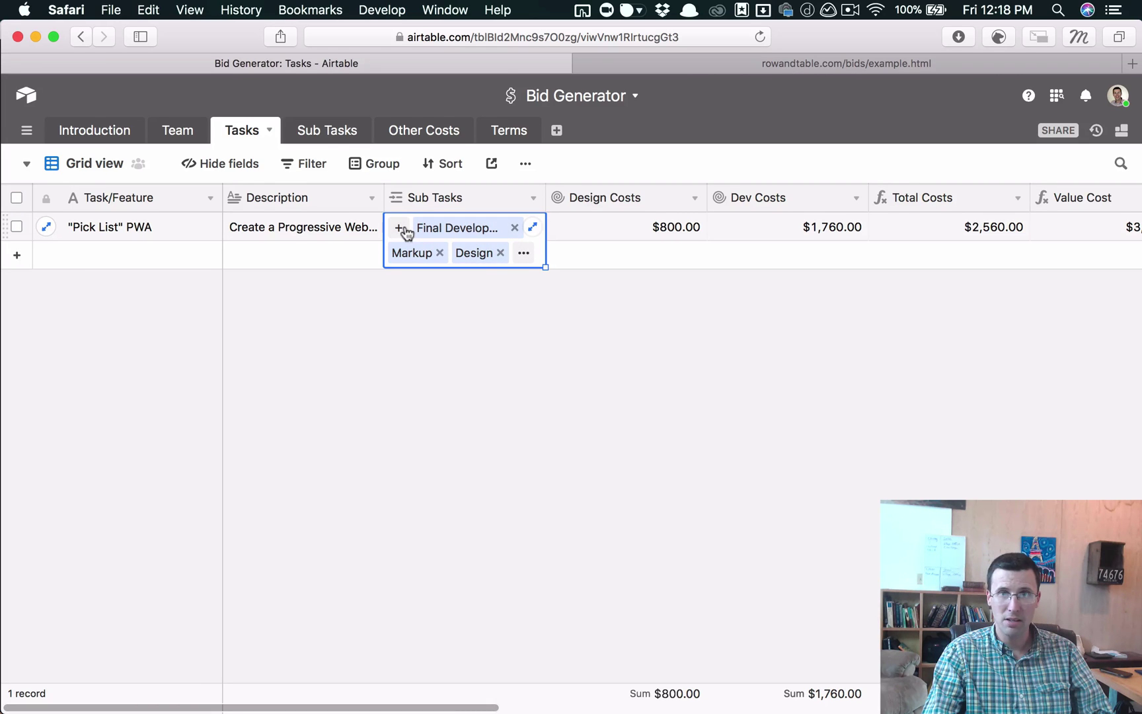
pyautogui.click(325, 132)
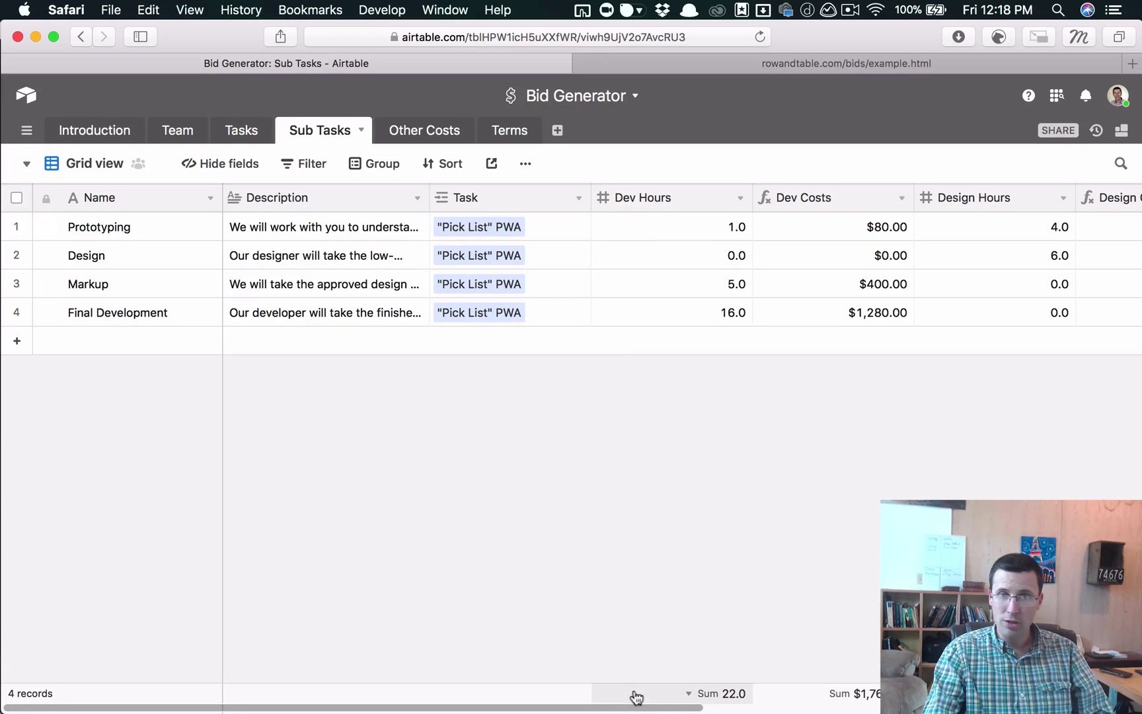
# - Check the Dev Costs formula {Dev Hours}*80 without changing it, then open Other Costs
pyautogui.moveTo(674, 709); pyautogui.dragTo(768, 709)
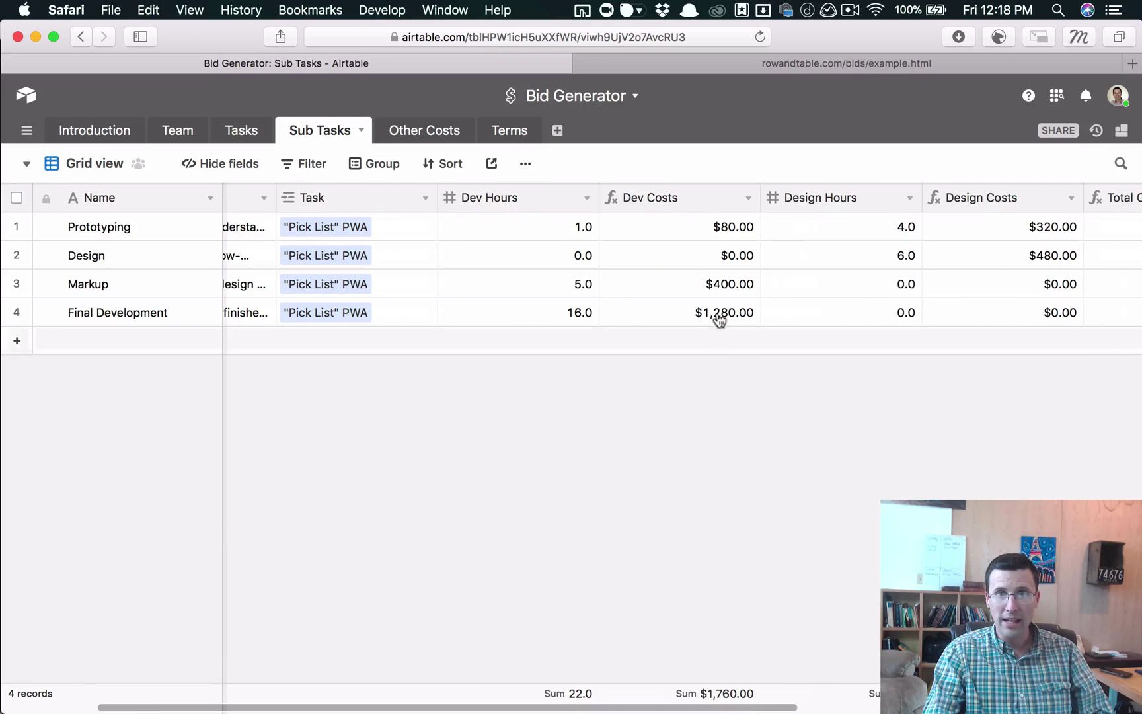
pyautogui.click(750, 200)
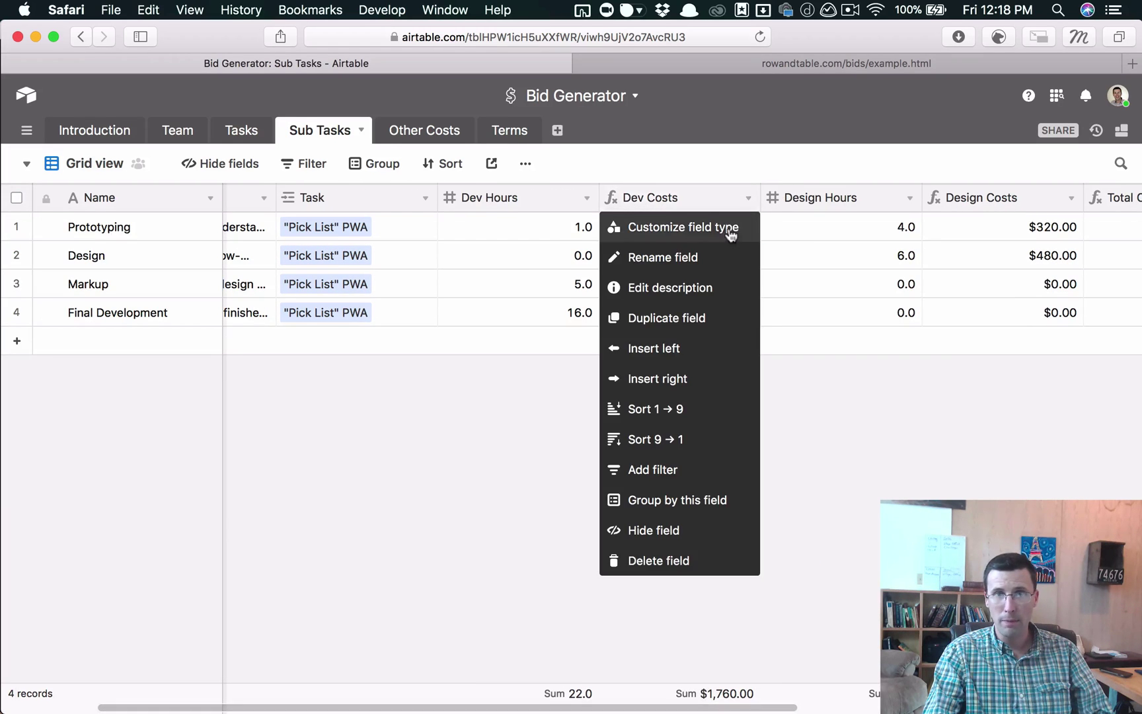
pyautogui.click(727, 227)
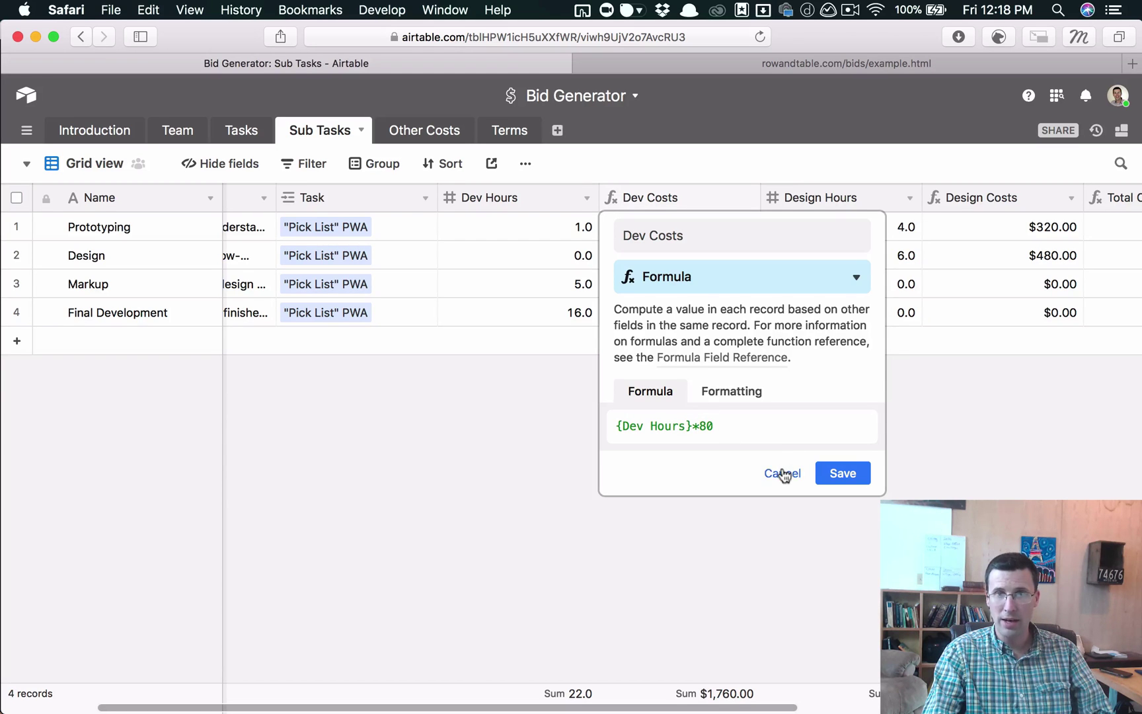
pyautogui.click(783, 472)
pyautogui.moveTo(763, 708); pyautogui.dragTo(694, 595)
pyautogui.click(412, 136)
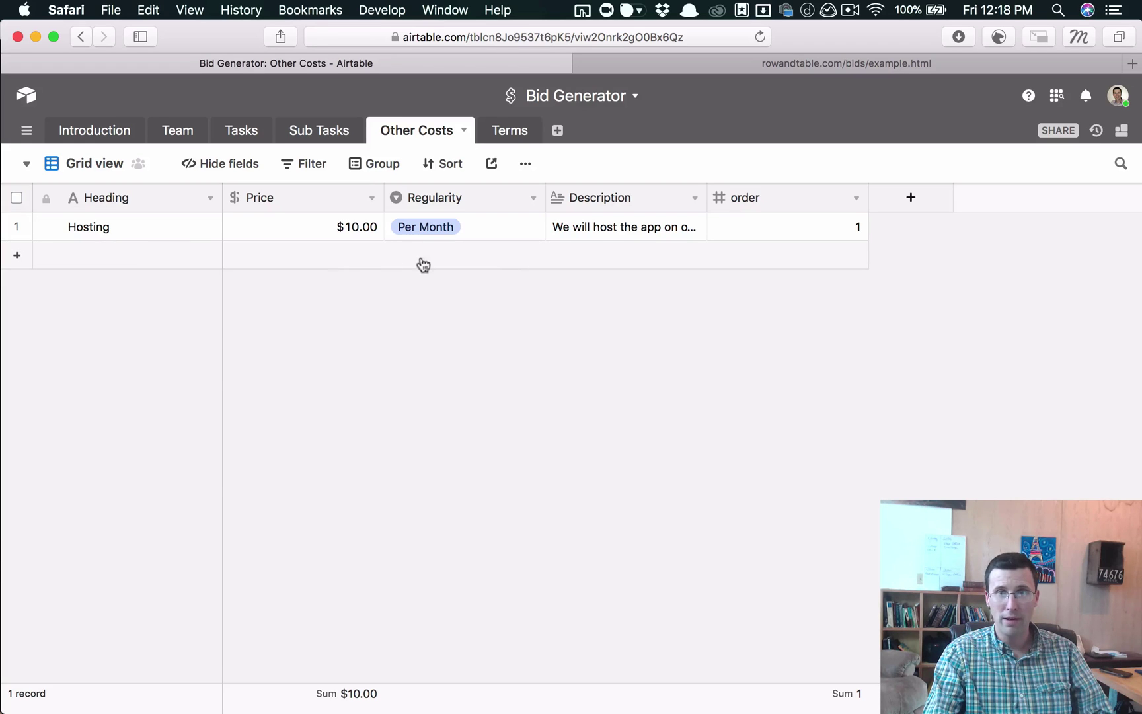
# - Add a trial cost row, check its Regularity choices, delete it, then revisit Terms and Introduction
pyautogui.click(454, 261)
pyautogui.click(451, 258)
pyautogui.click(516, 263)
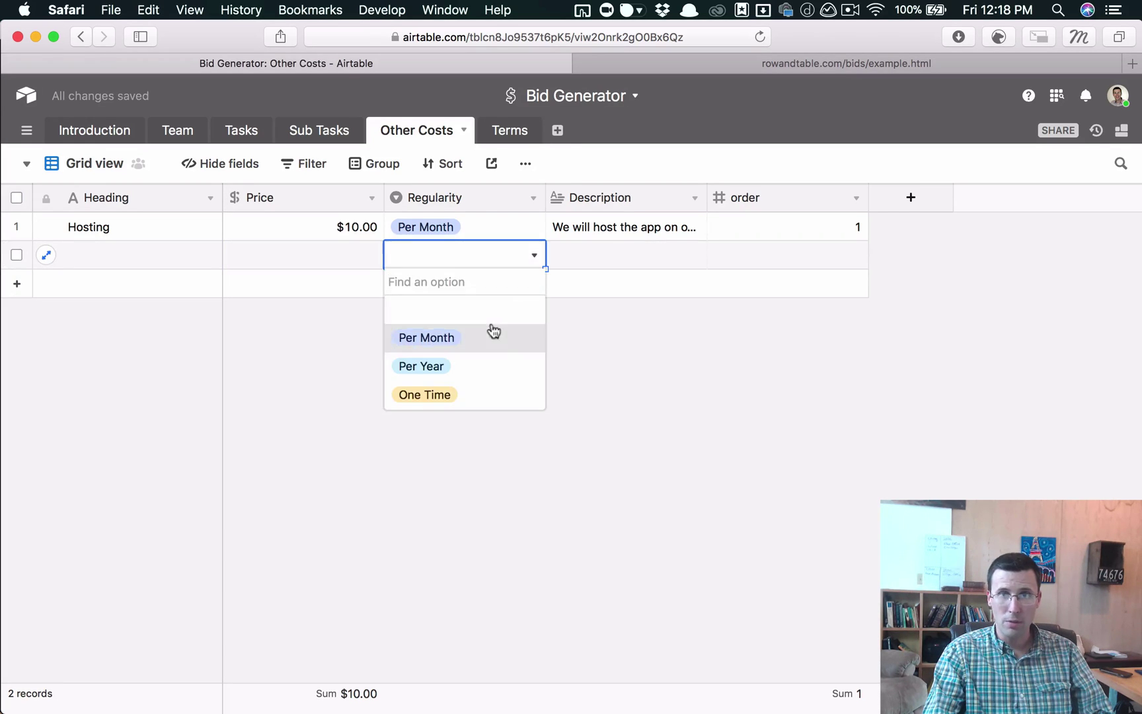
pyautogui.click(717, 351)
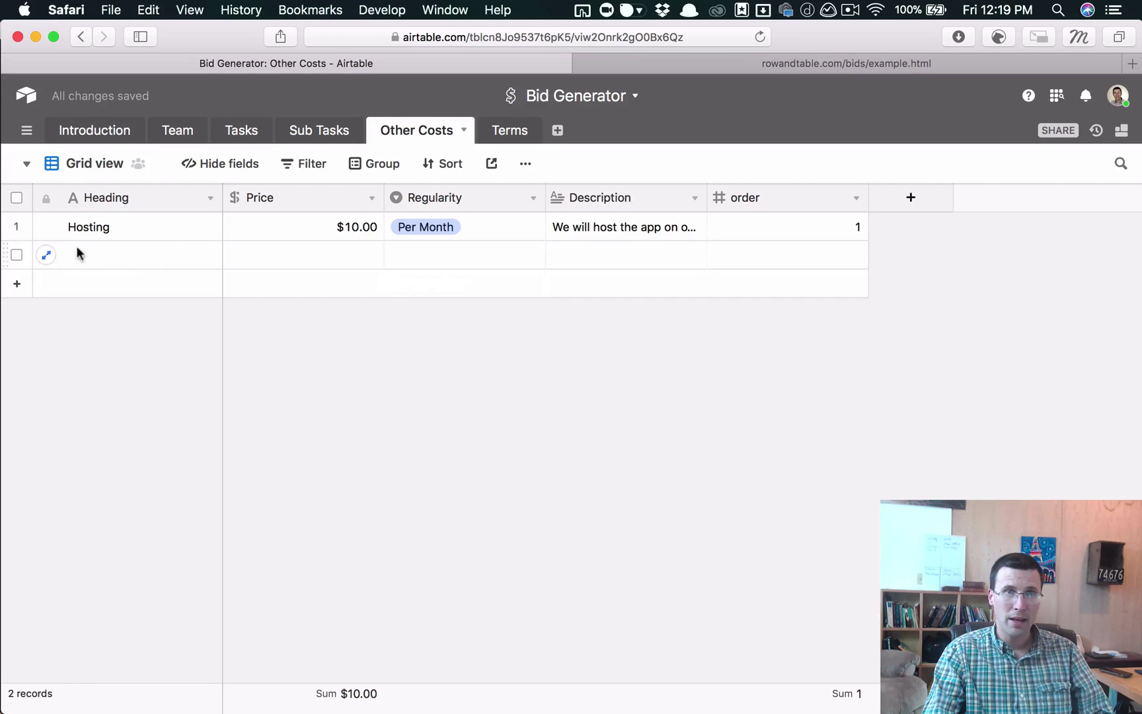
pyautogui.rightClick(16, 255)
pyautogui.click(125, 463)
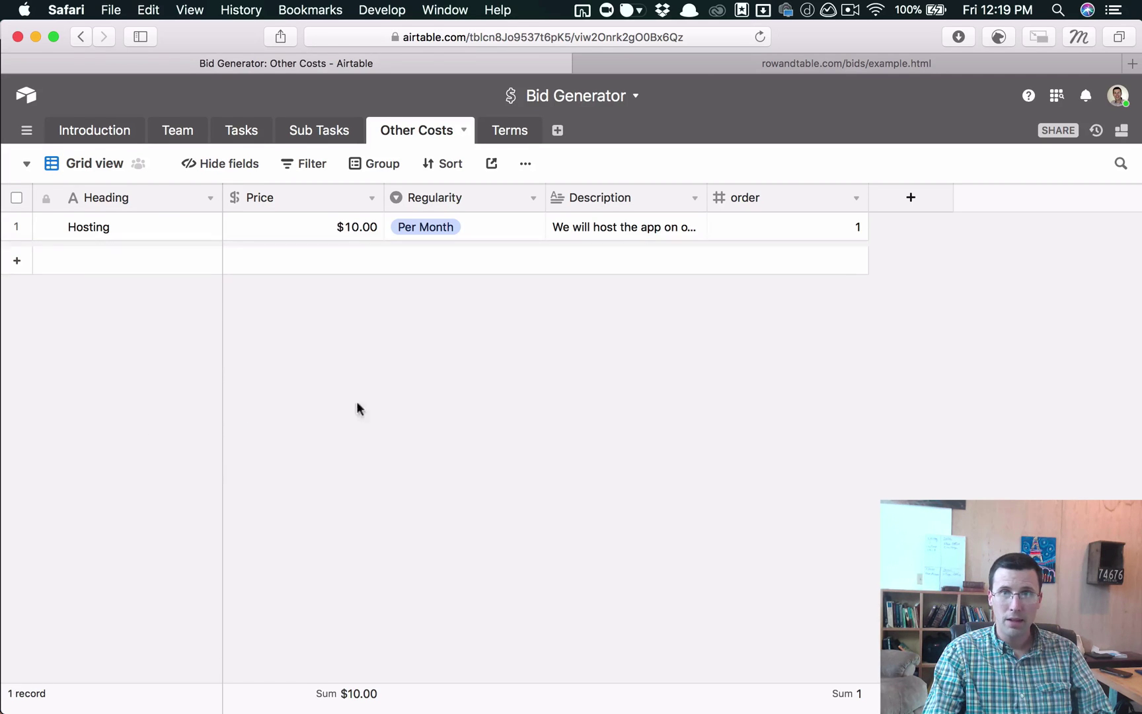
pyautogui.click(516, 136)
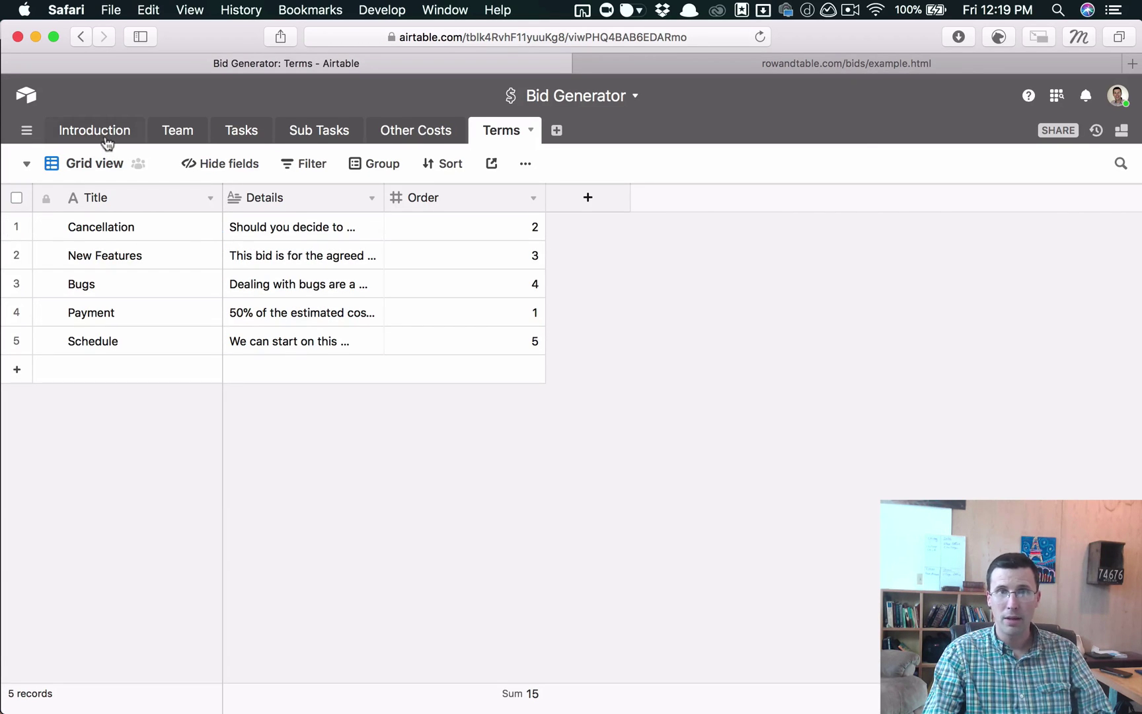
pyautogui.click(112, 136)
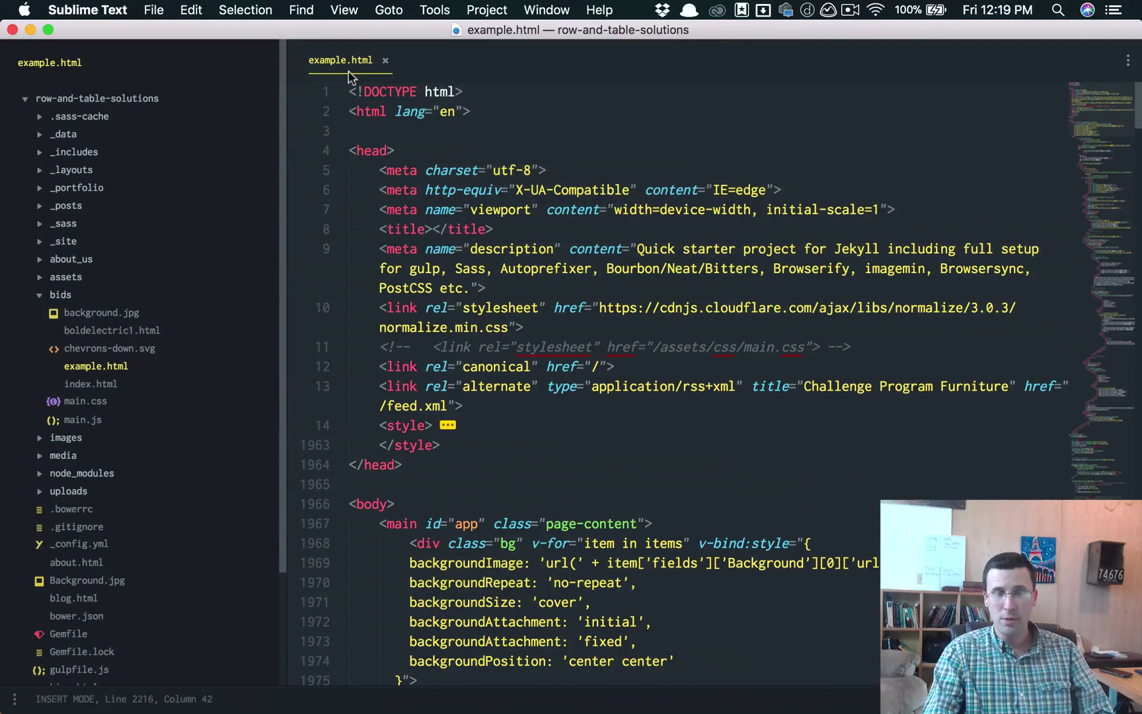
# - Hide the sidebar and scroll example.html to the Vue data block holding app_id and app_key
pyautogui.press('super+k')
pyautogui.press('super+b')
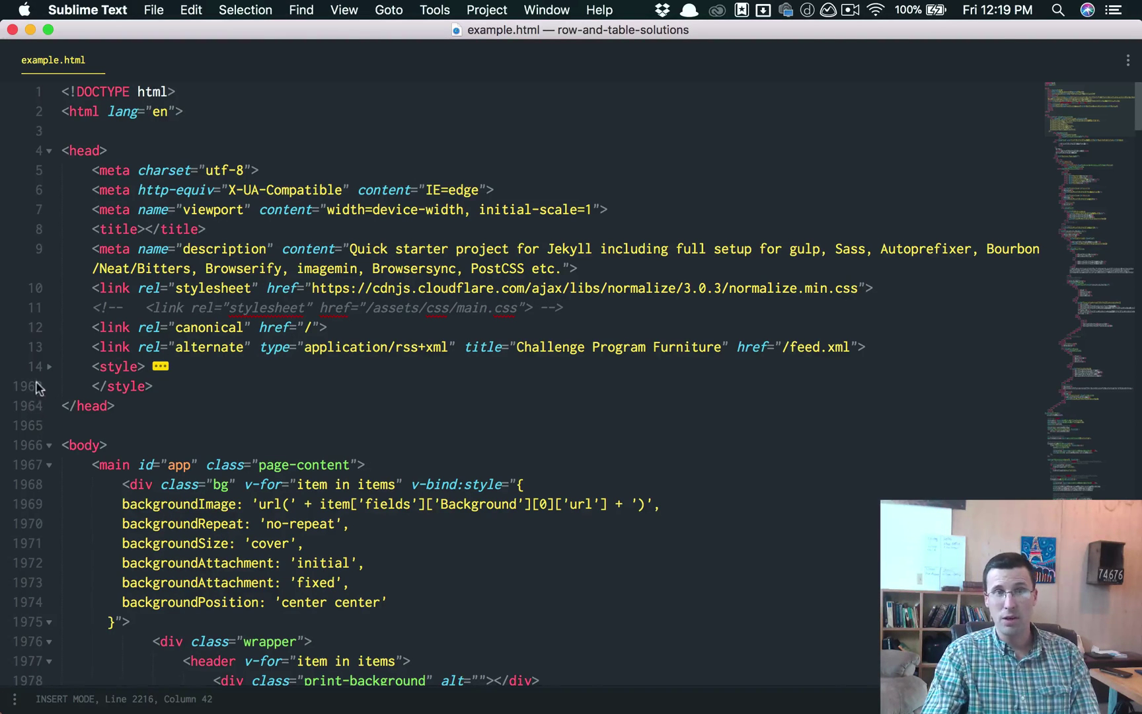
pyautogui.scroll(-1, 202, 372)
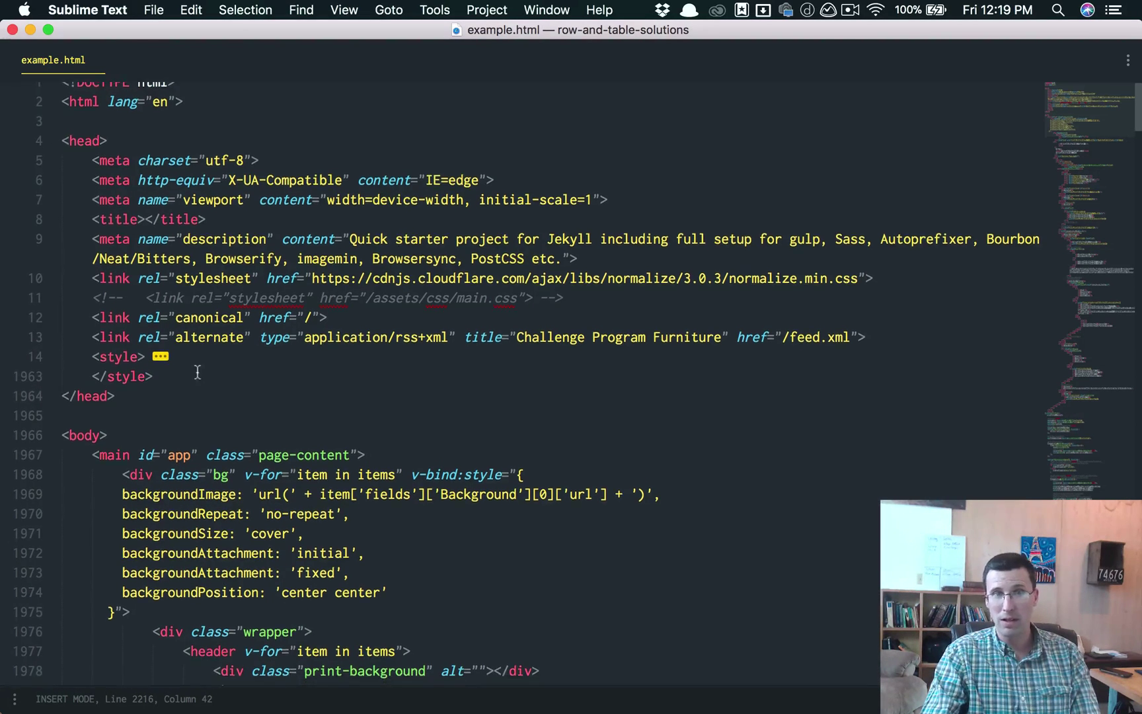
pyautogui.scroll(-10, 219, 367)
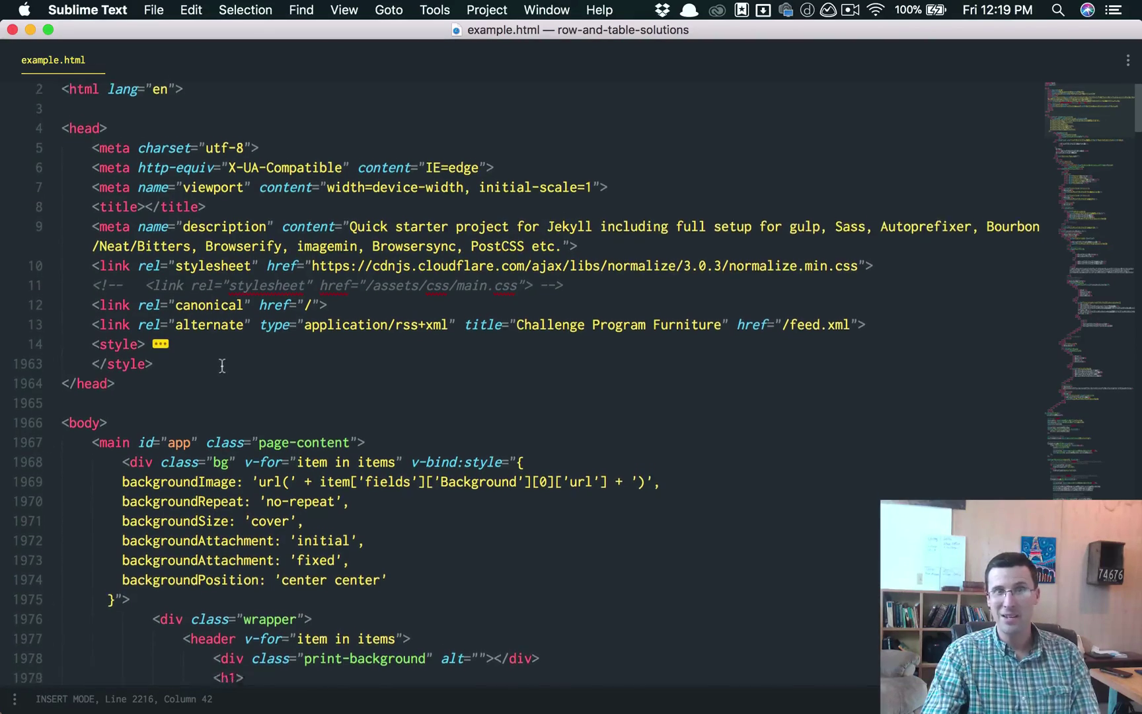
pyautogui.scroll(-5, 218, 367)
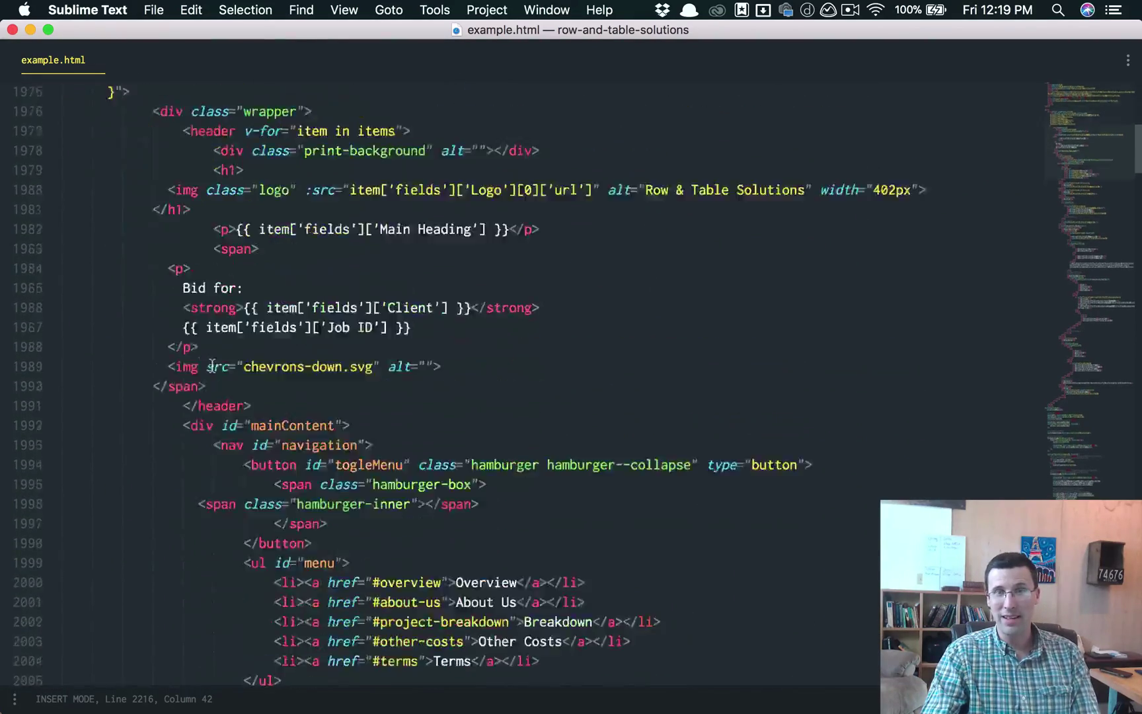
pyautogui.scroll(10, 219, 364)
pyautogui.scroll(1, 220, 364)
pyautogui.scroll(-15, 221, 367)
pyautogui.scroll(-20, 223, 370)
pyautogui.scroll(-20, 231, 374)
pyautogui.scroll(8, 232, 372)
pyautogui.scroll(6, 233, 371)
pyautogui.scroll(3, 233, 370)
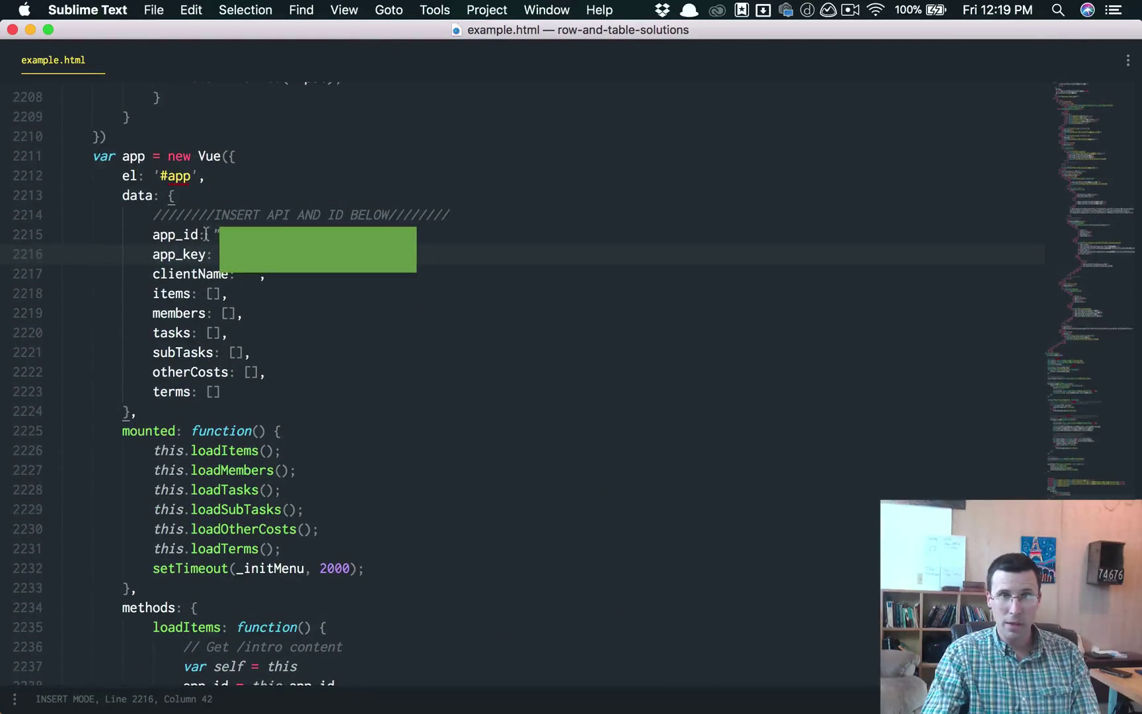
pyautogui.scroll(1, 159, 245)
# - Select the INSERT API AND ID BELOW comment and show all windows in Mission Control
pyautogui.moveTo(151, 302); pyautogui.dragTo(371, 310)
pyautogui.hotkey('shift', 'Right')
pyautogui.hotkey('shift', 'Right')
pyautogui.hotkey('shift', 'Right')
pyautogui.hotkey('shift', 'Right')
pyautogui.hotkey('shift', 'Right')
pyautogui.hotkey('shift', 'Right')
pyautogui.hotkey('shift', 'Right')
pyautogui.hotkey('shift', 'Right')
pyautogui.hotkey('shift', 'Right')
pyautogui.hotkey('shift', 'Right')
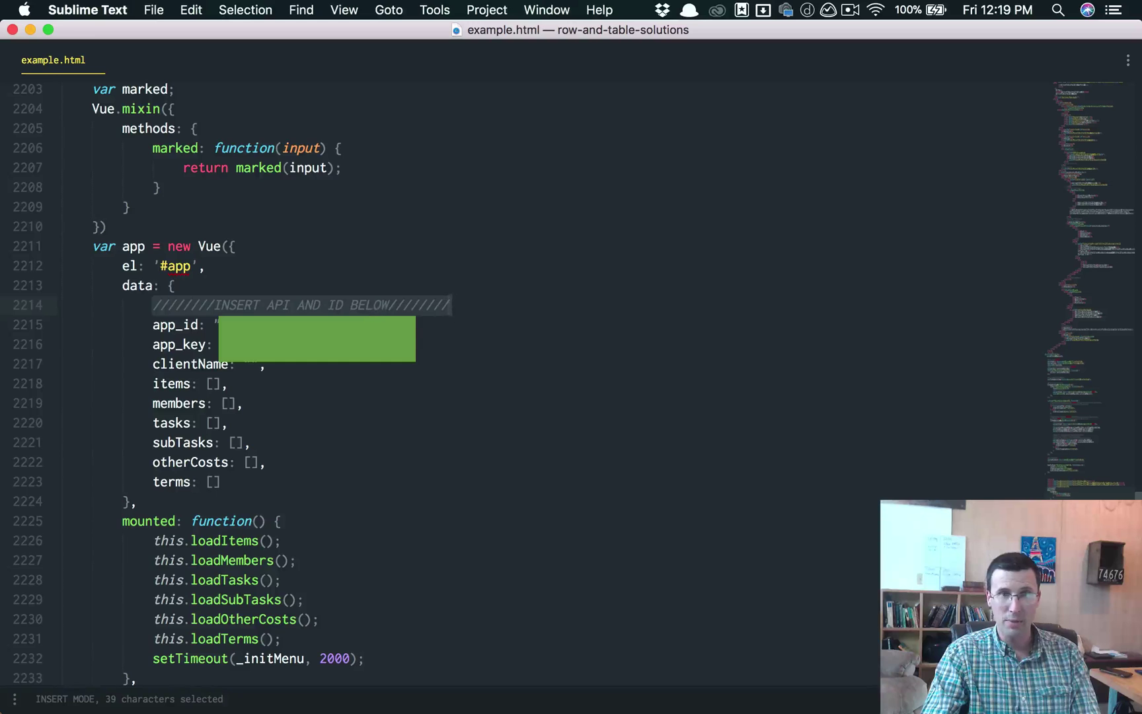
pyautogui.press('Down')
pyautogui.press('Down')
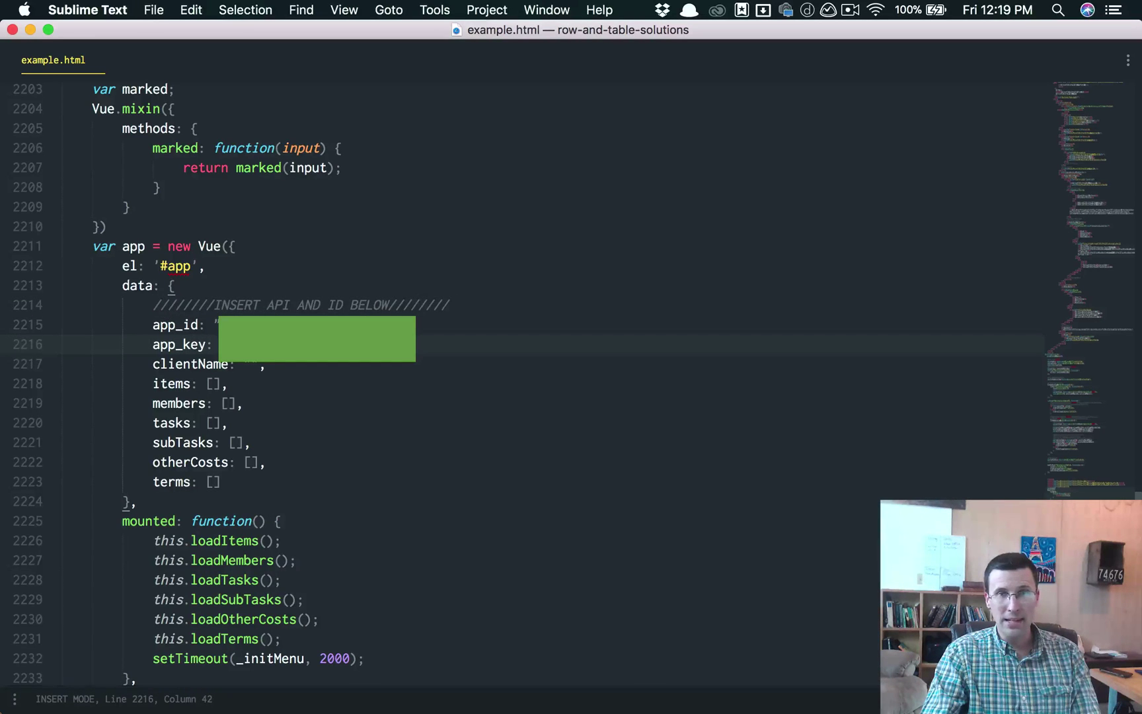
pyautogui.hotkey('ctrl', 'Up')
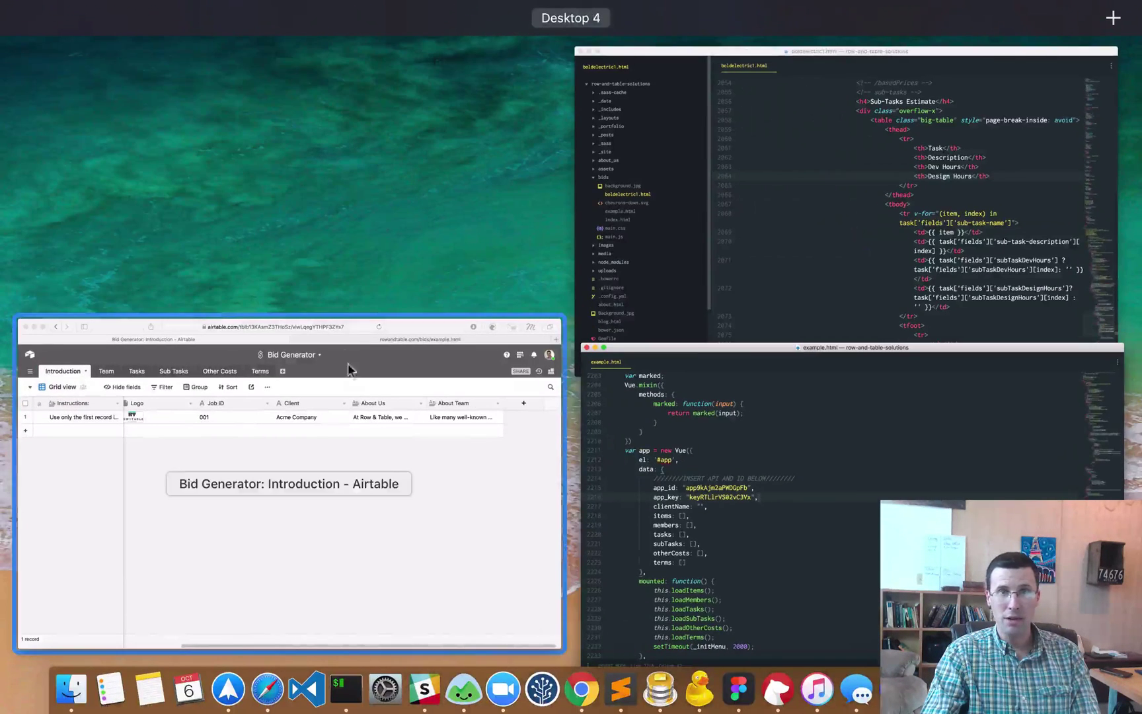
# - Open the Bid Generator base's API documentation from the help menu
pyautogui.click(345, 392)
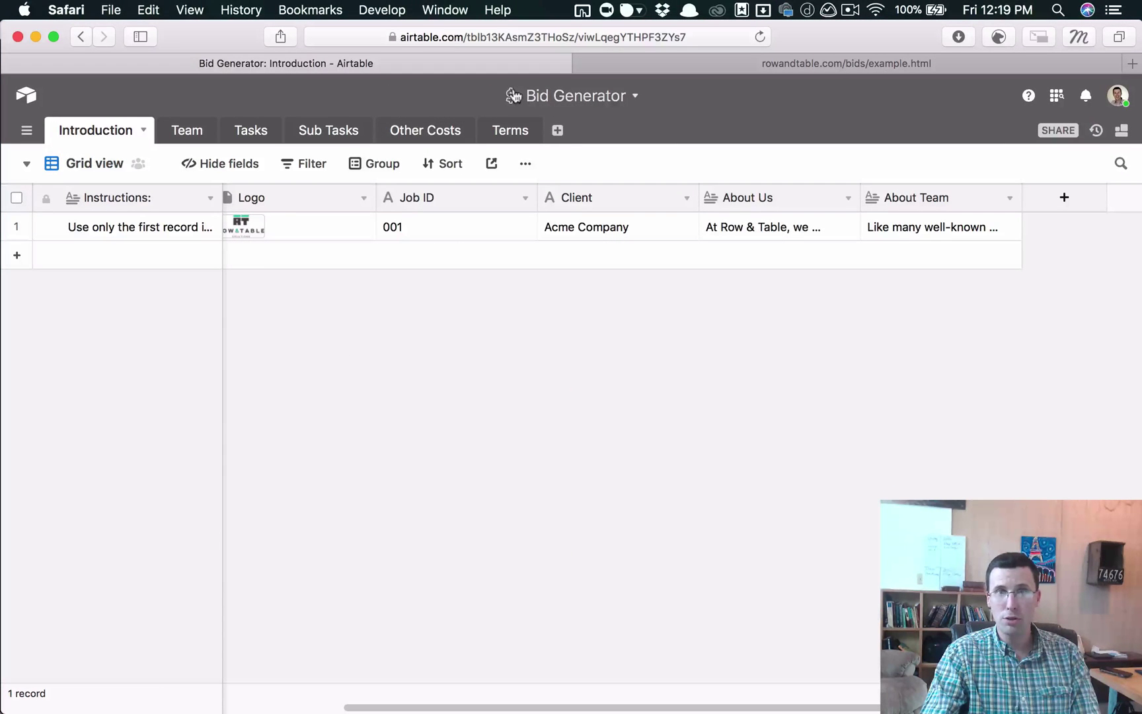
pyautogui.click(1027, 95)
pyautogui.click(970, 247)
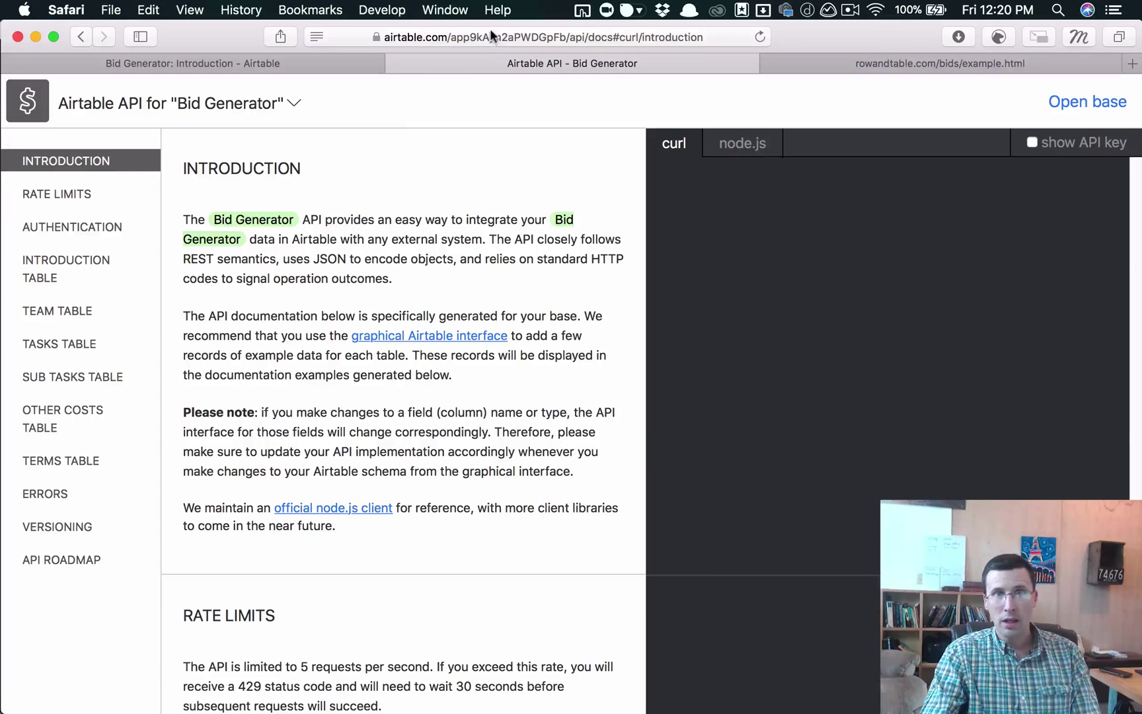
# - Select the base ID in the documentation's address bar, then return to the Introduction table
pyautogui.click(478, 37)
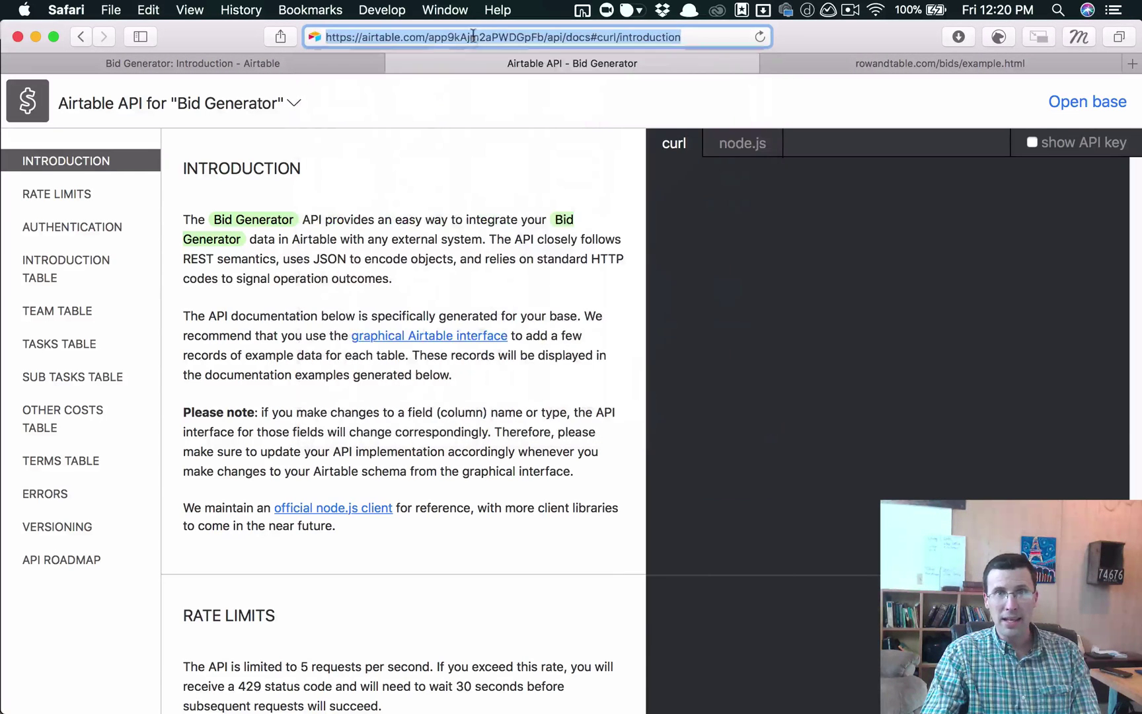
pyautogui.doubleClick(453, 37)
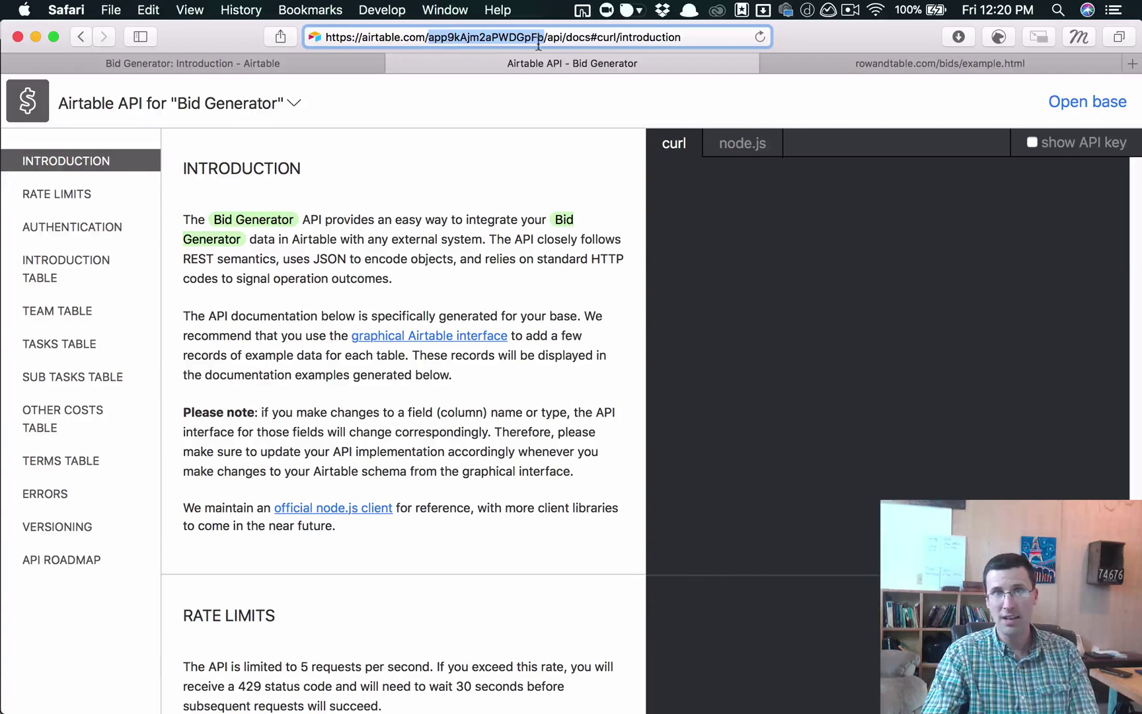
pyautogui.click(237, 61)
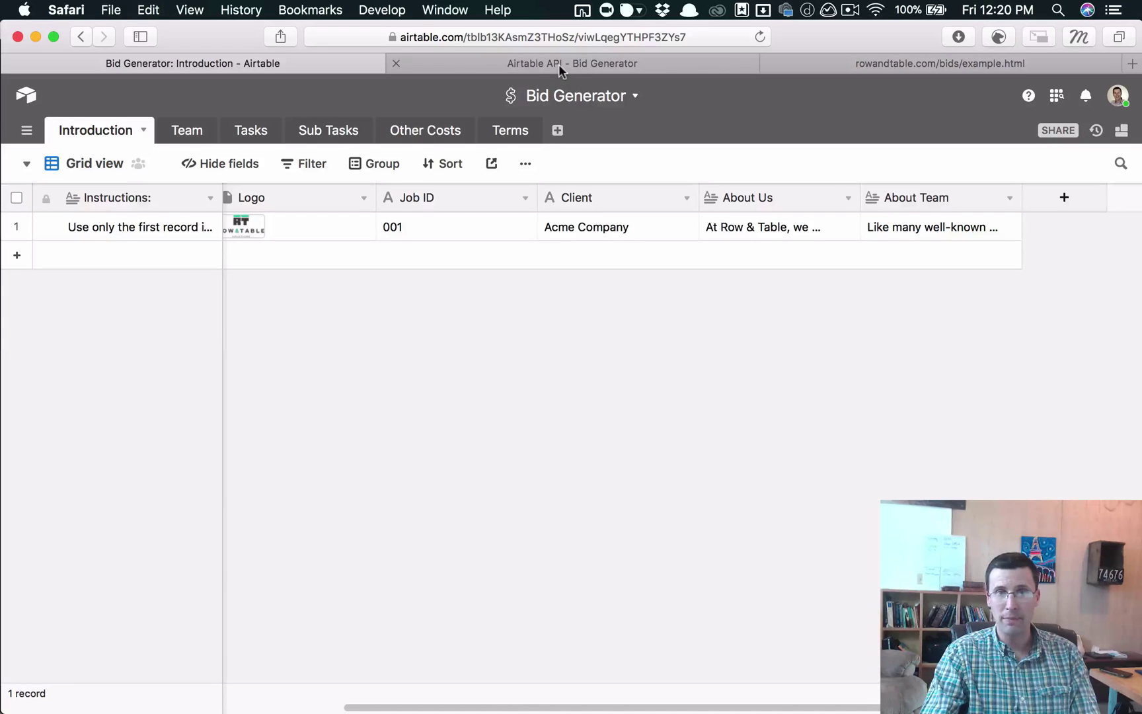
# - Review the app_id and app_key in example.html via Mission Control, then return to Safari
pyautogui.hotkey('ctrl', 'Up')
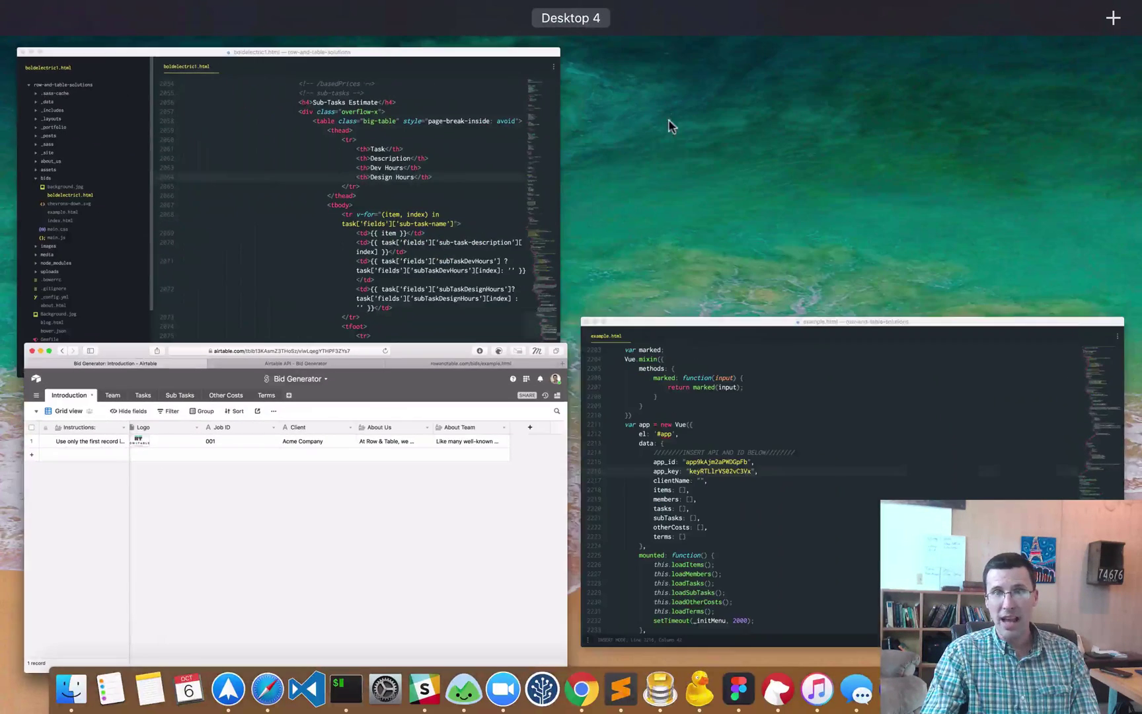
pyautogui.click(758, 385)
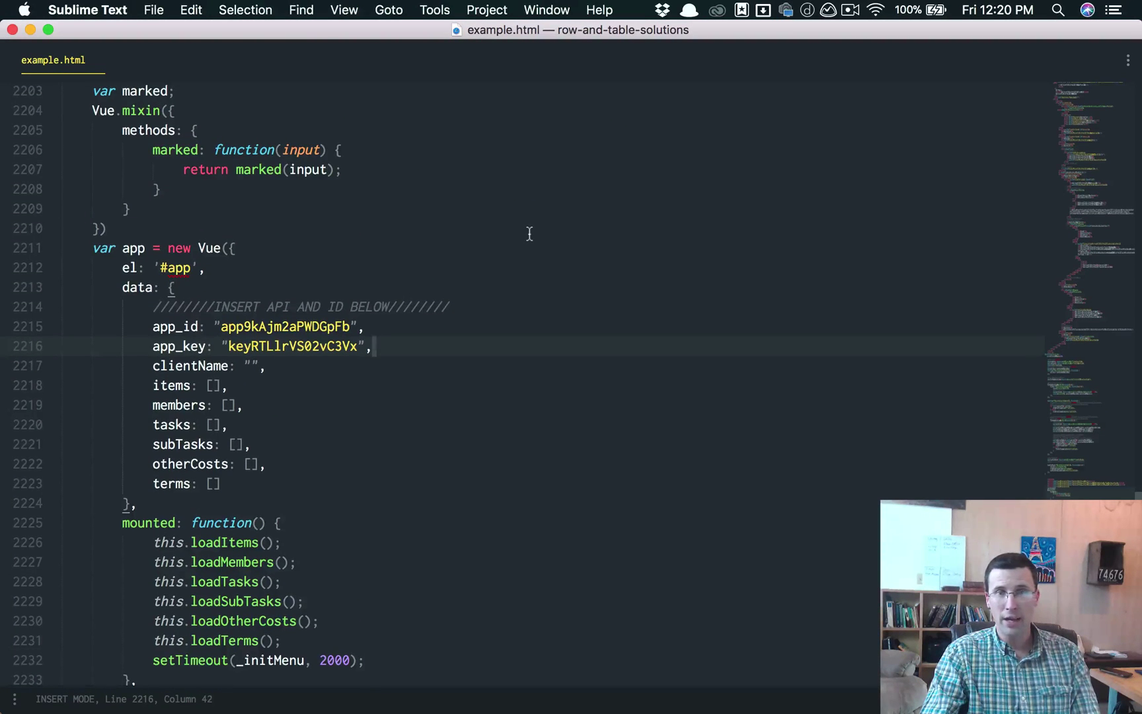
pyautogui.hotkey('ctrl', 'Up')
pyautogui.click(403, 380)
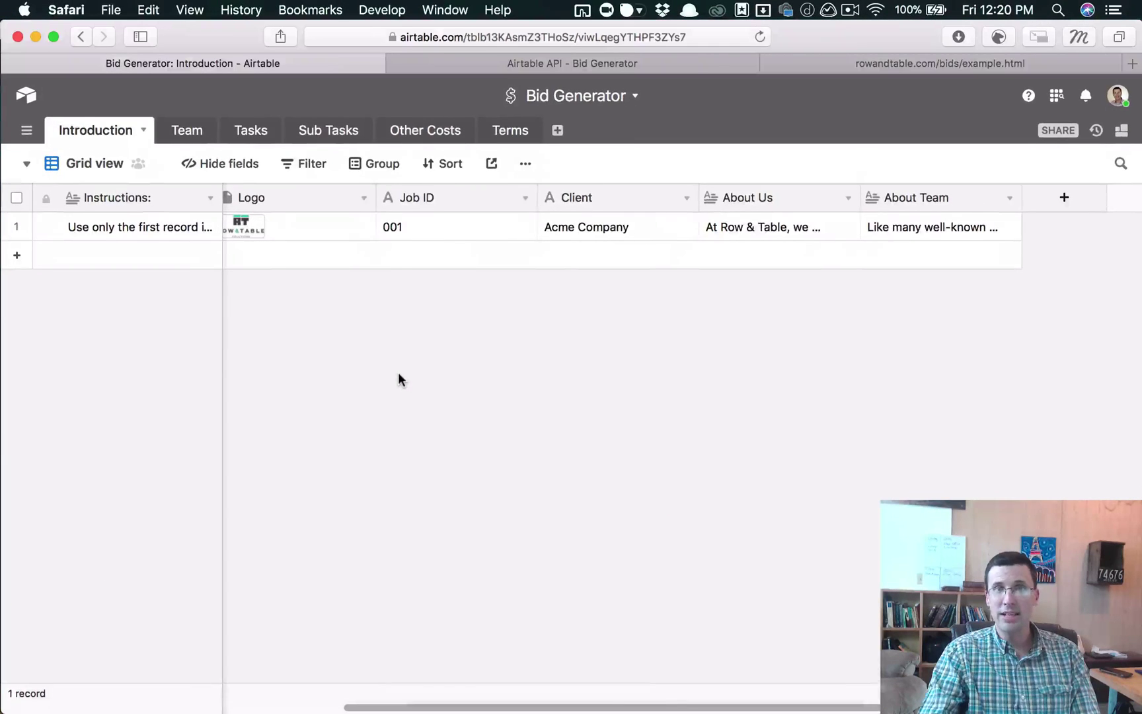